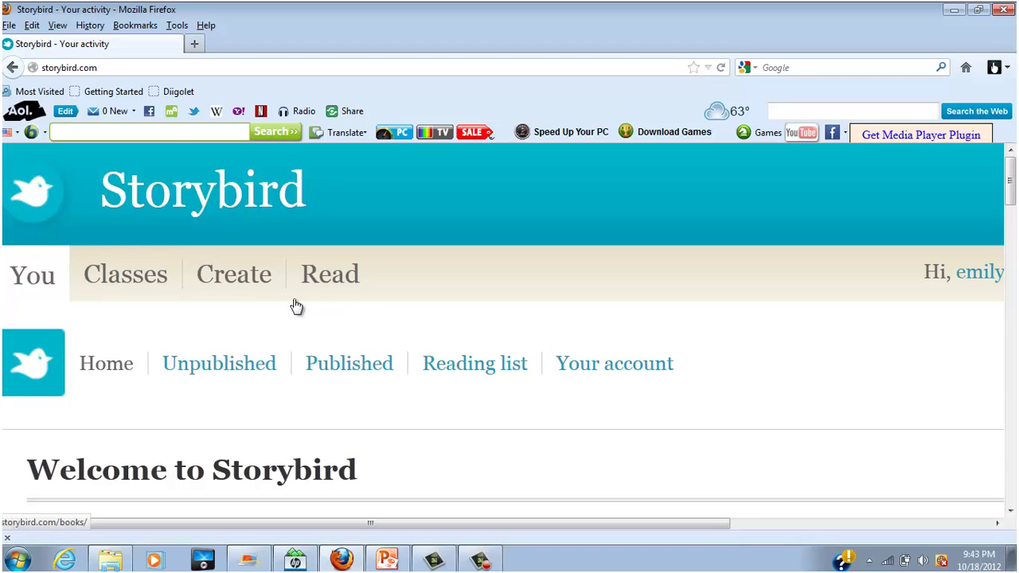
Go to the Create page, look over the featured artwork and open the full art and artists collection.
{"action": "left_click", "coordinate": [249, 284]}
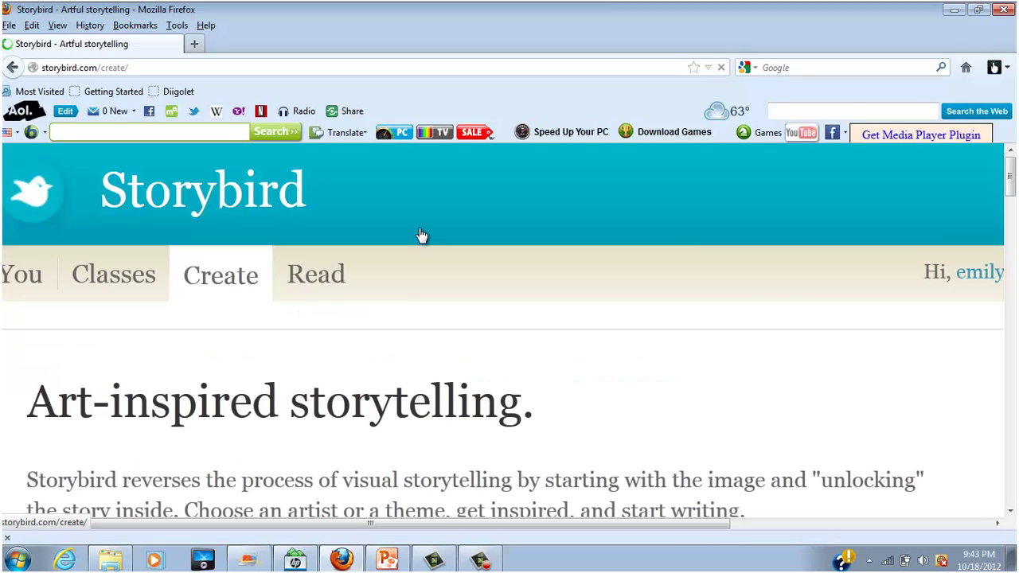
{"action": "left_click", "coordinate": [1009, 510]}
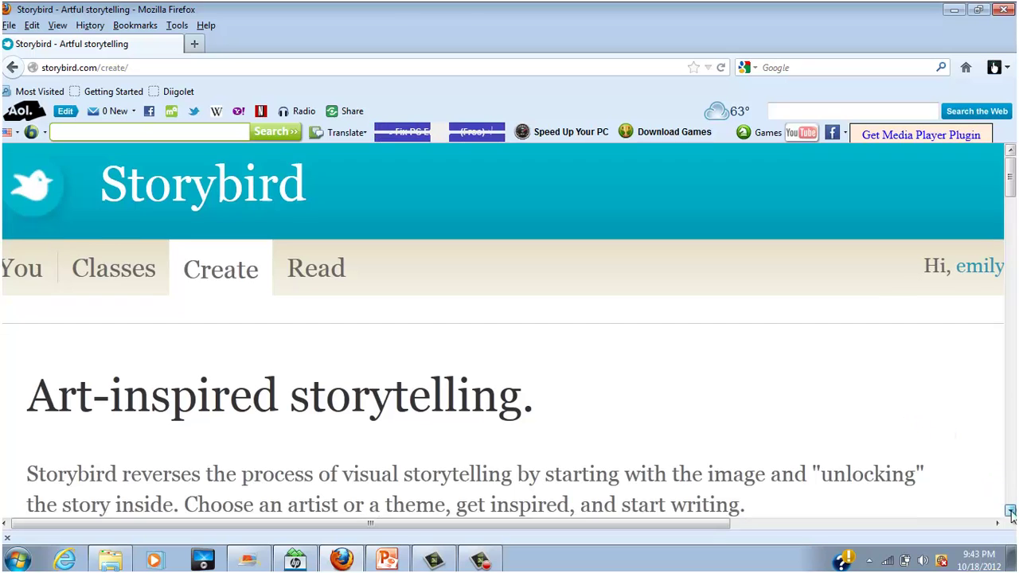
{"action": "scroll", "coordinate": [1009, 512], "scroll_direction": "down", "scroll_amount": 10}
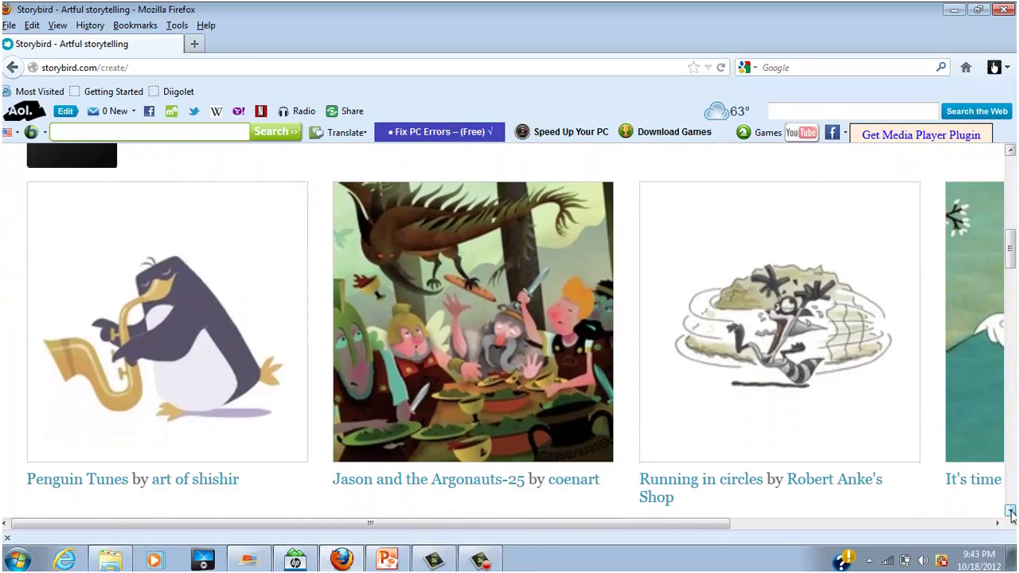
{"action": "scroll", "coordinate": [1009, 512], "scroll_direction": "down", "scroll_amount": 10}
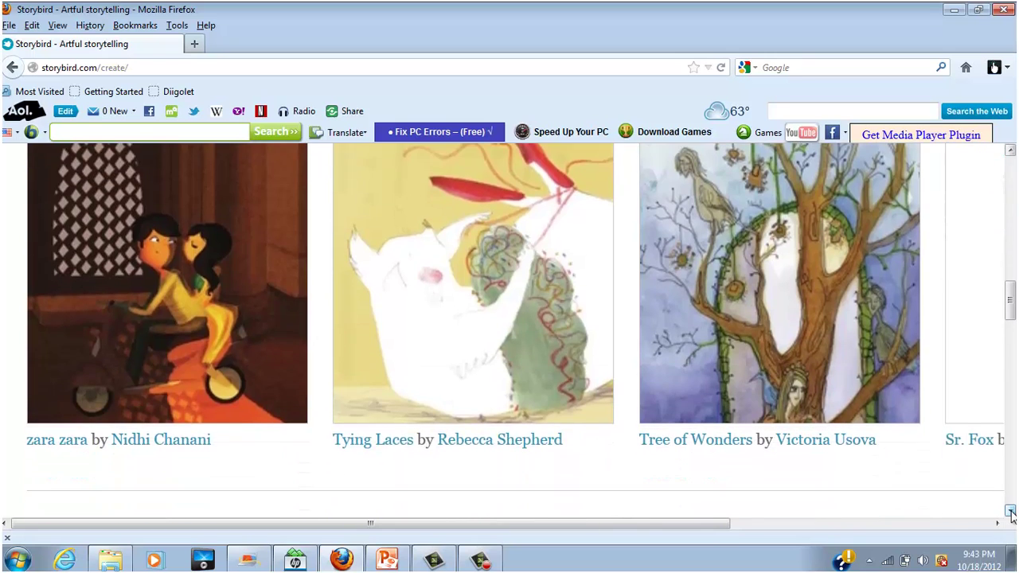
{"action": "scroll", "coordinate": [1009, 512], "scroll_direction": "down", "scroll_amount": 2}
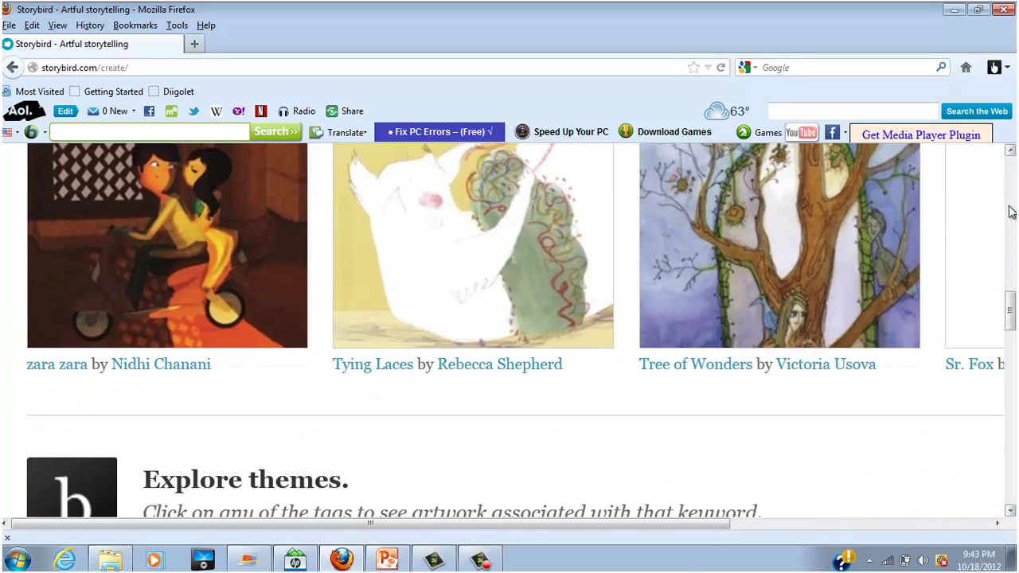
{"action": "scroll", "coordinate": [1011, 212], "scroll_direction": "up", "scroll_amount": 10}
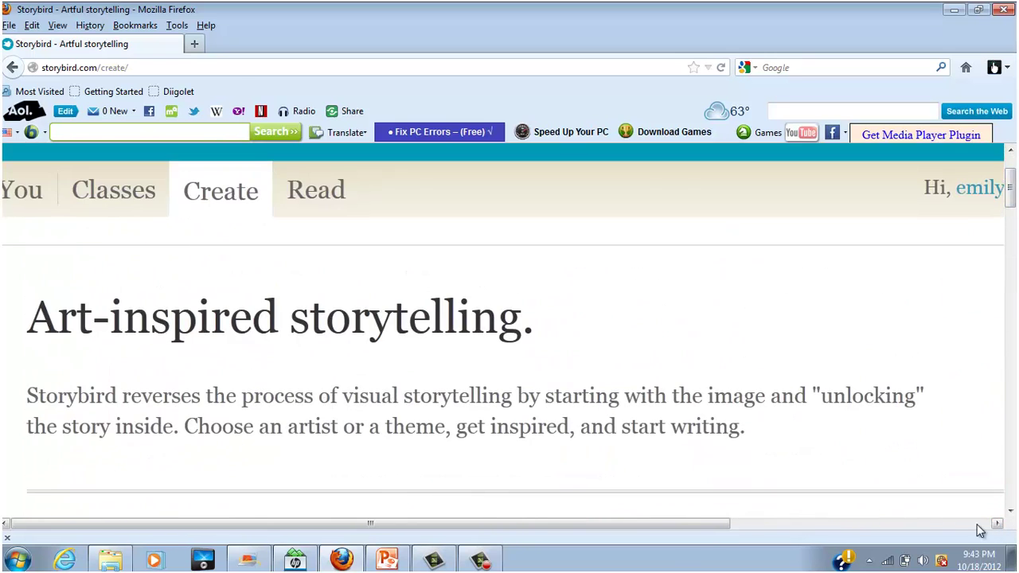
{"action": "scroll", "coordinate": [979, 526], "scroll_direction": "right", "scroll_amount": 5}
{"action": "scroll", "coordinate": [1009, 512], "scroll_direction": "down", "scroll_amount": 2}
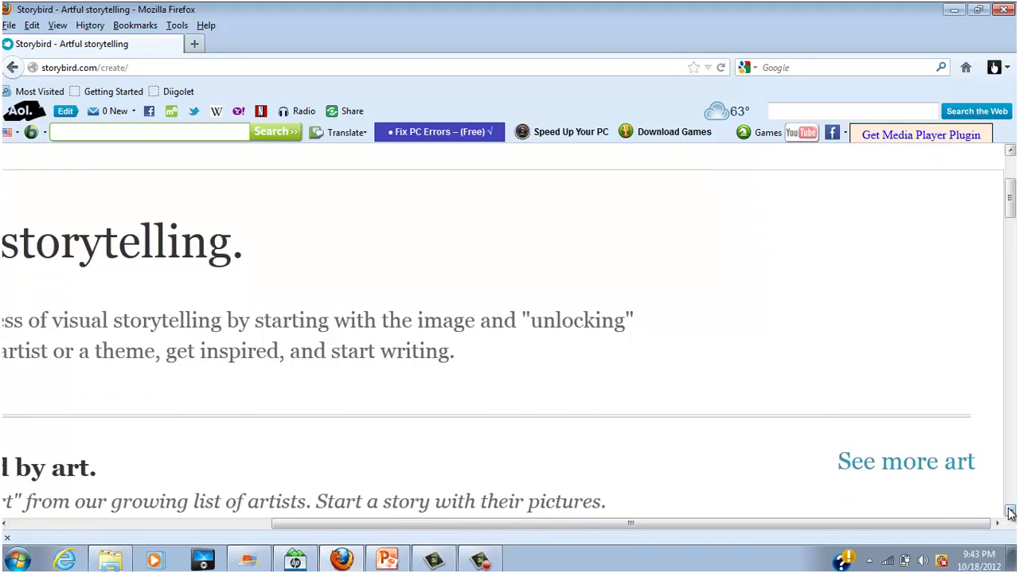
{"action": "scroll", "coordinate": [1009, 511], "scroll_direction": "down", "scroll_amount": 5}
{"action": "left_click", "coordinate": [917, 242]}
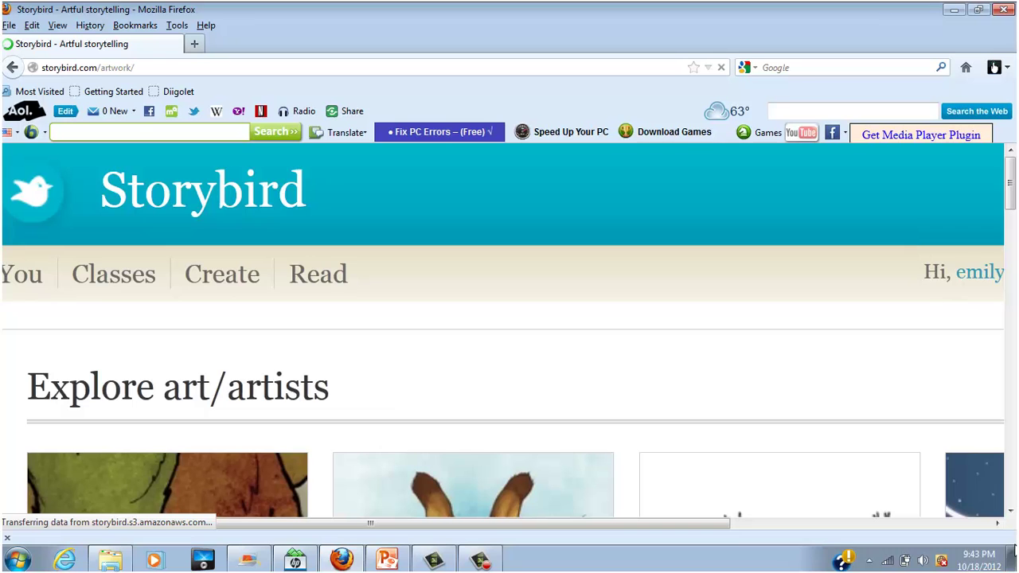
Browse the art collection and open the "Monster B & C" artwork by Gooey SA.
{"action": "scroll", "coordinate": [1009, 512], "scroll_direction": "down", "scroll_amount": 6}
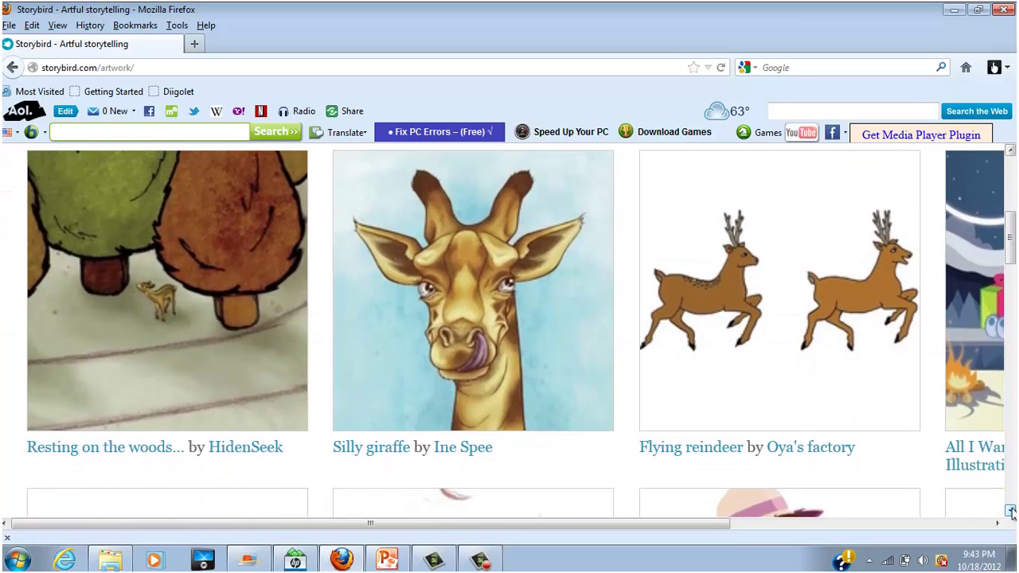
{"action": "scroll", "coordinate": [1009, 512], "scroll_direction": "down", "scroll_amount": 10}
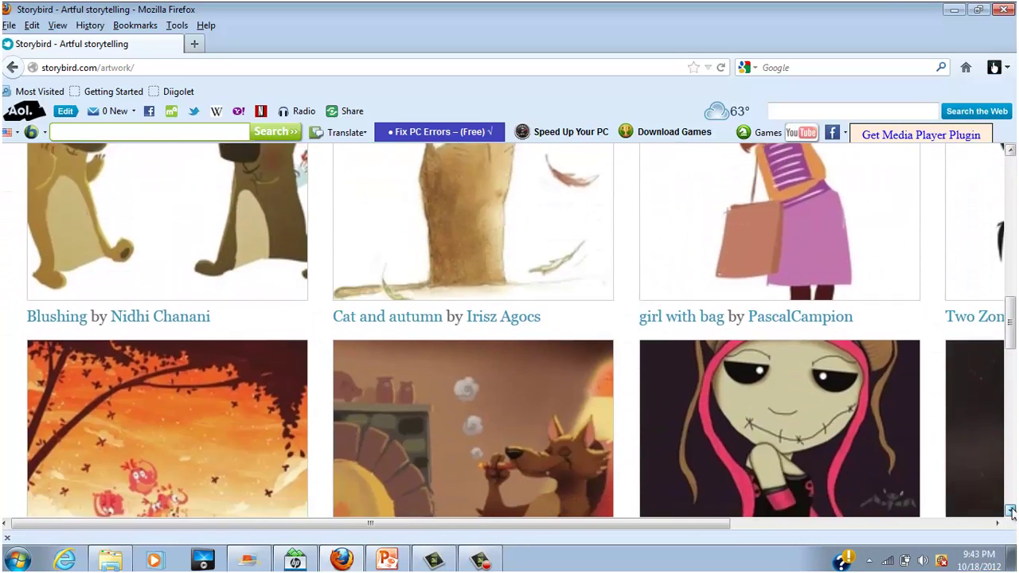
{"action": "scroll", "coordinate": [1009, 512], "scroll_direction": "down", "scroll_amount": 7}
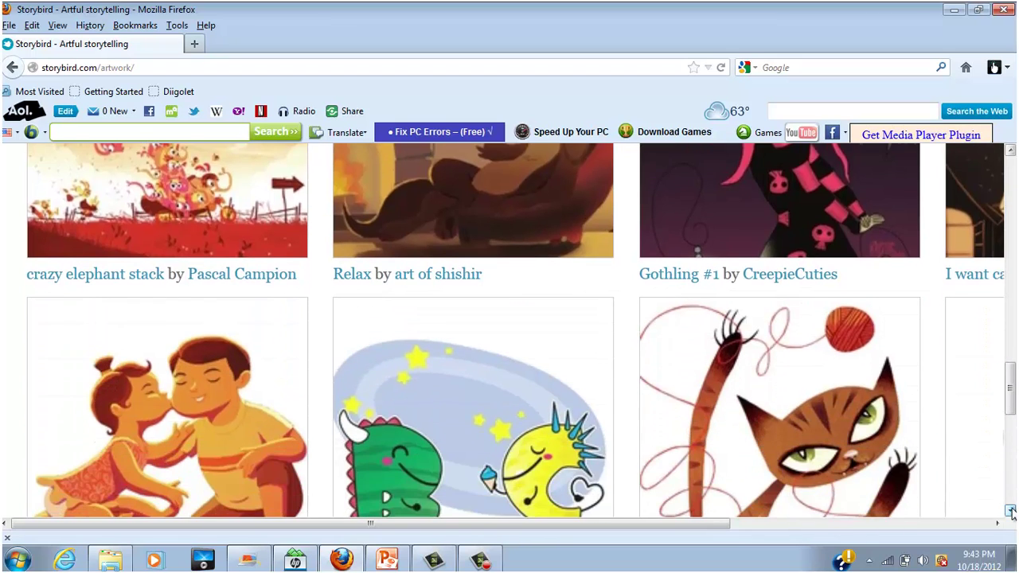
{"action": "scroll", "coordinate": [1009, 512], "scroll_direction": "down", "scroll_amount": 2}
{"action": "scroll", "coordinate": [1009, 512], "scroll_direction": "down", "scroll_amount": 2}
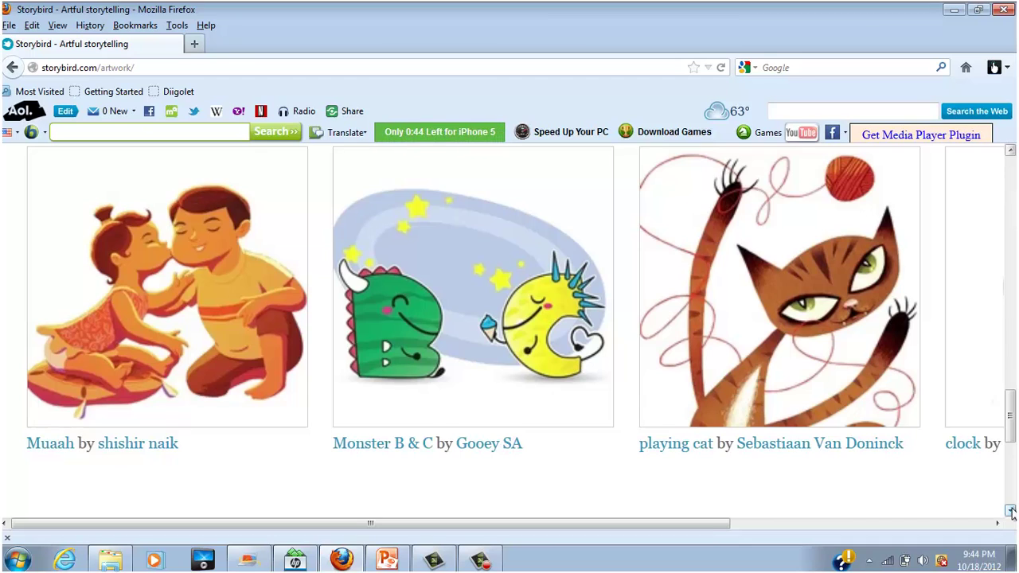
{"action": "left_click", "coordinate": [485, 289]}
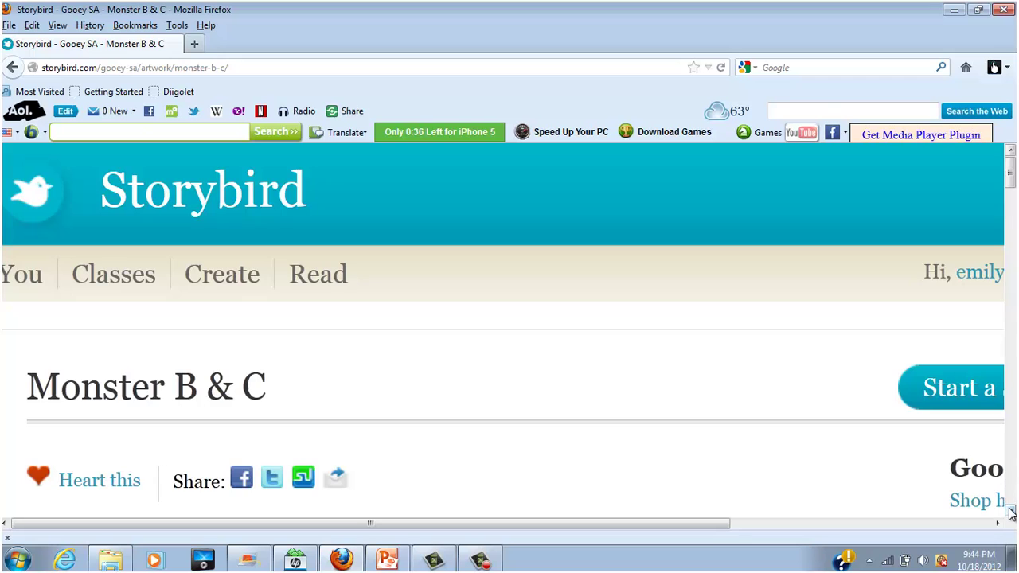
Look over the Monster B & C artwork page and start a Storybird with this art.
{"action": "left_click", "coordinate": [1009, 510]}
{"action": "scroll", "coordinate": [1009, 510], "scroll_direction": "down", "scroll_amount": 5}
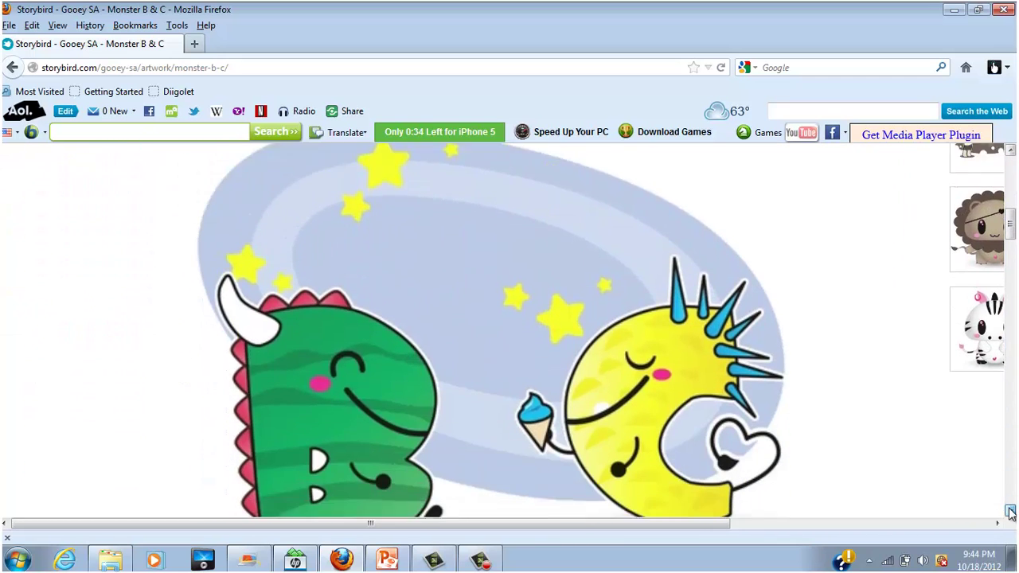
{"action": "left_click", "coordinate": [999, 525]}
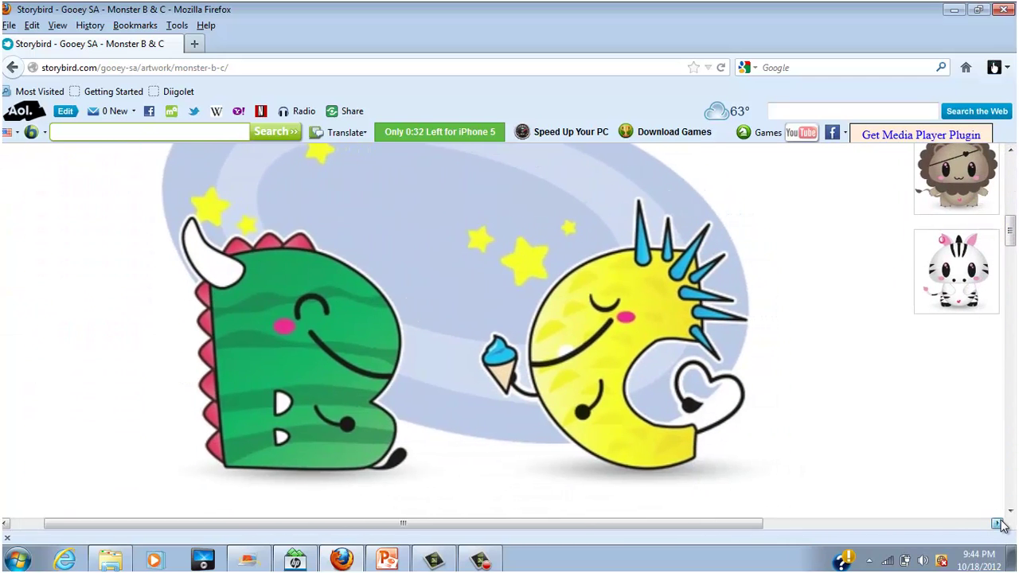
{"action": "scroll", "coordinate": [1001, 525], "scroll_direction": "right", "scroll_amount": 6}
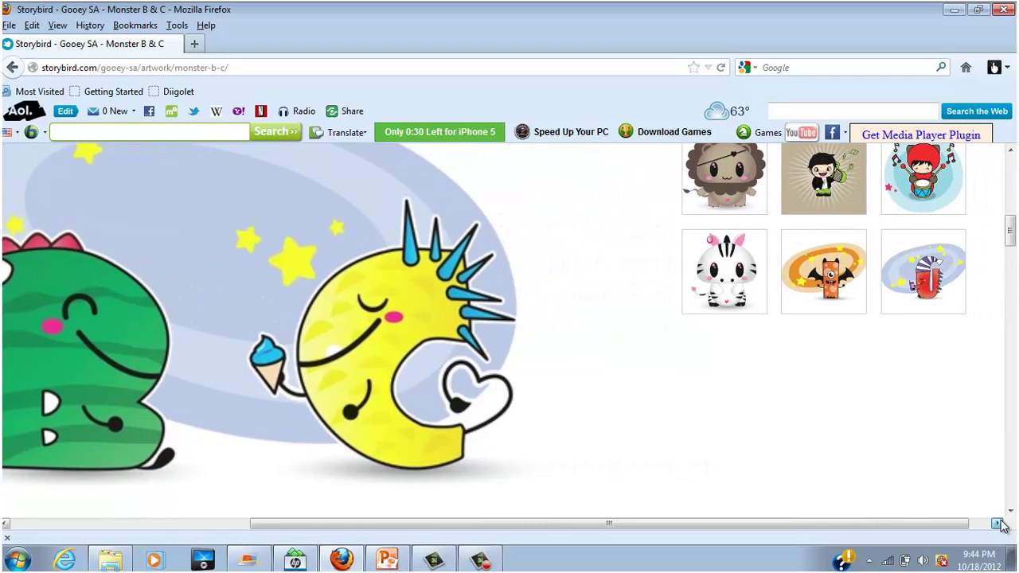
{"action": "left_click", "coordinate": [1010, 151]}
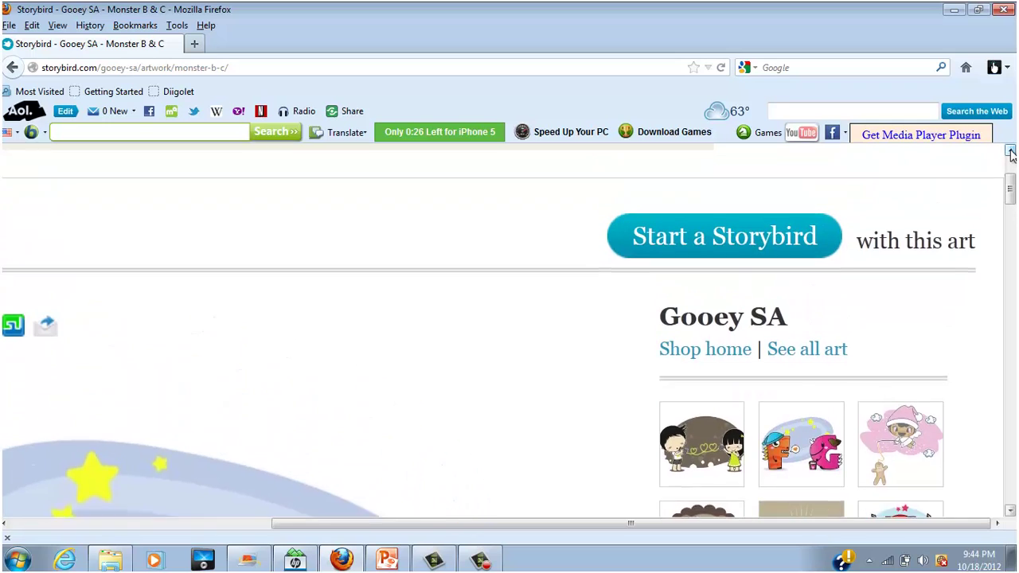
{"action": "left_click", "coordinate": [706, 240]}
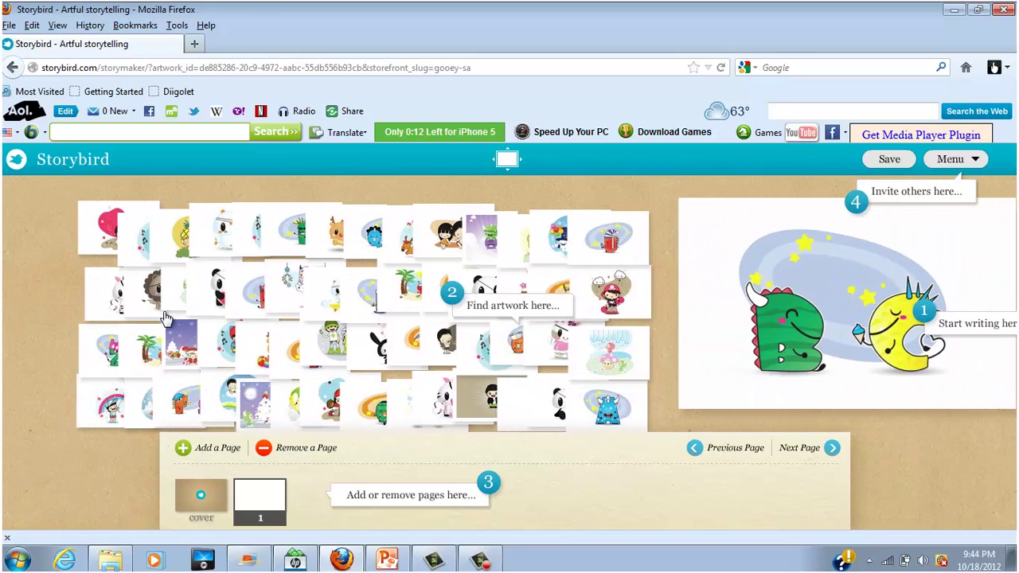
Preview several available artworks at larger size, including the reindeer and the lion with the eye patch.
{"action": "left_click", "coordinate": [247, 348]}
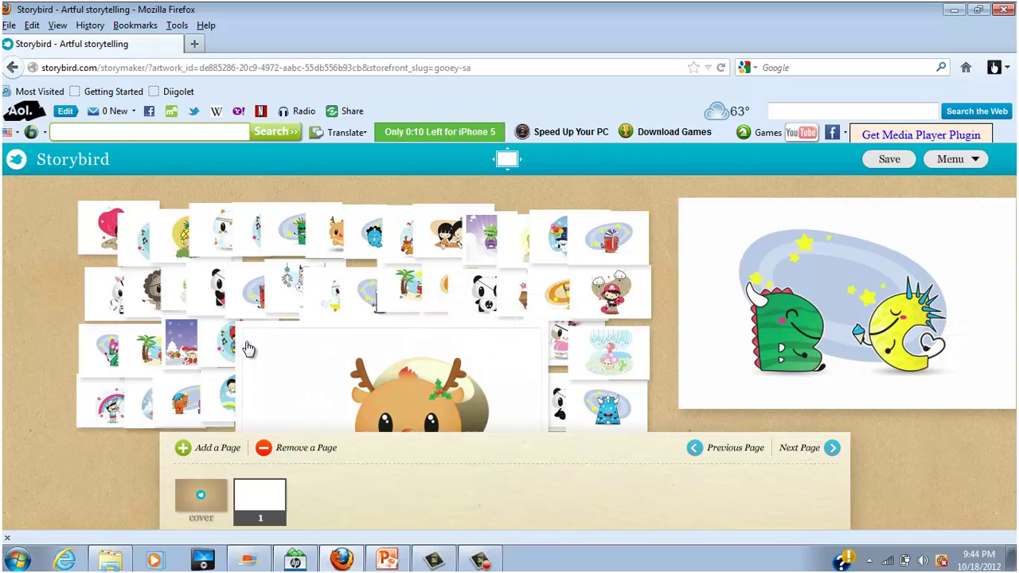
{"action": "left_click", "coordinate": [298, 235]}
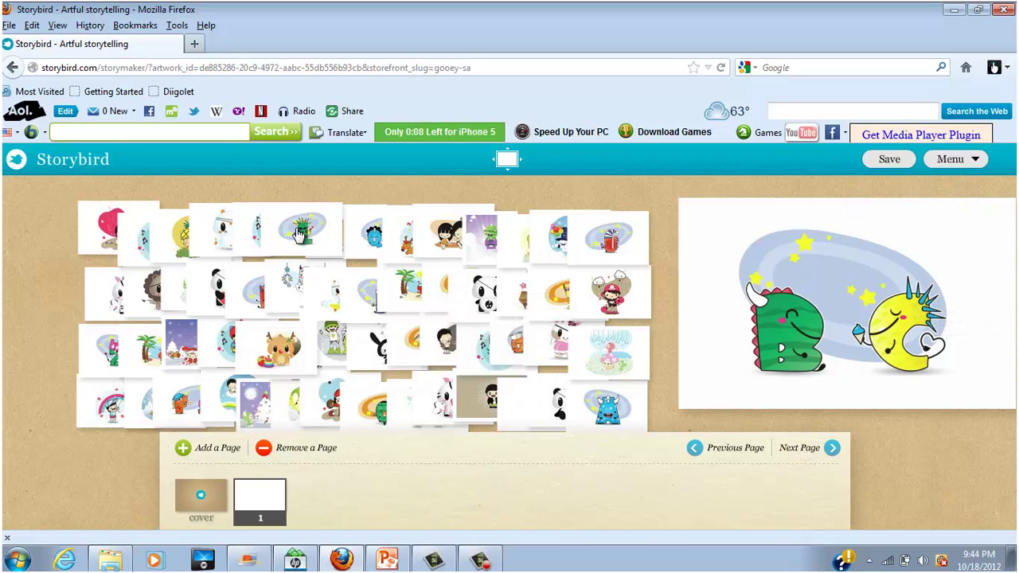
{"action": "left_click", "coordinate": [230, 241]}
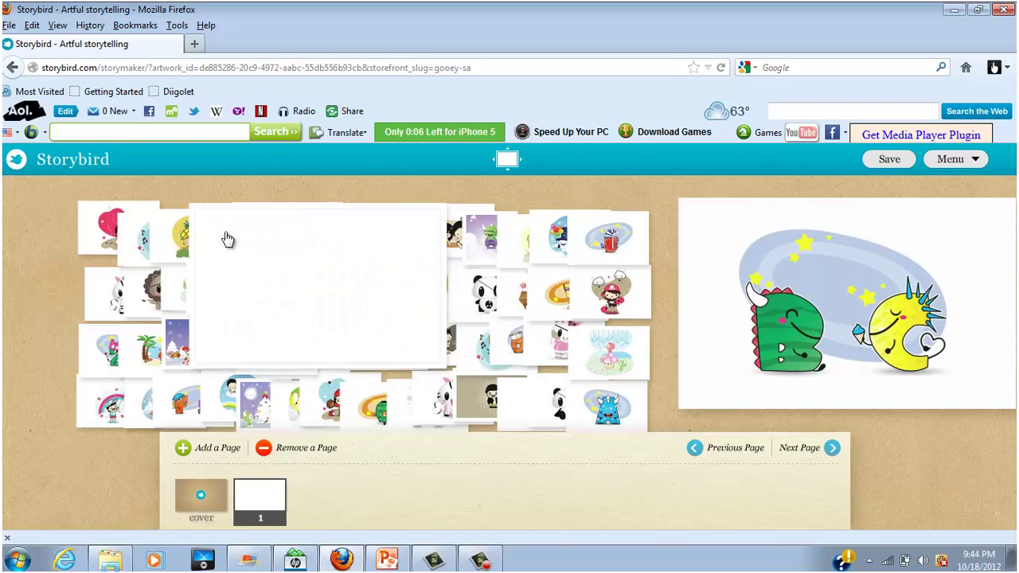
{"action": "left_click", "coordinate": [150, 296]}
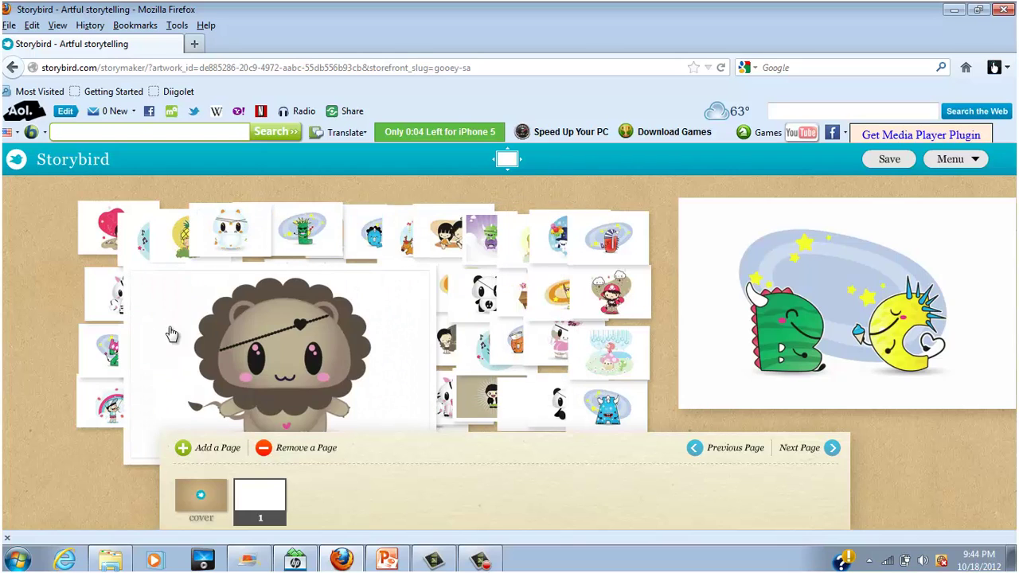
On the book cover, enter the title "Class Rules" and replace the byline with the author's name.
{"action": "left_click", "coordinate": [204, 498]}
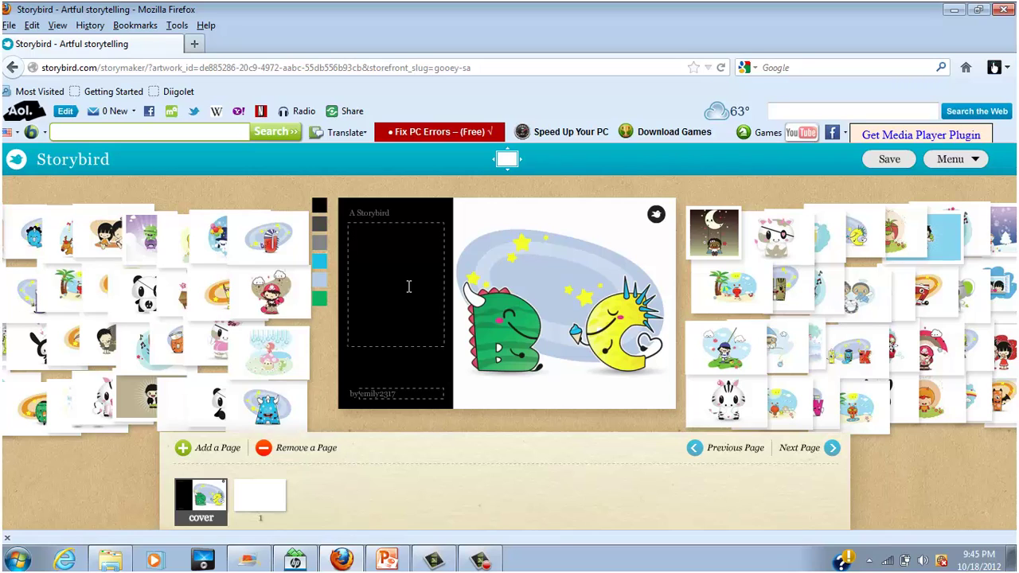
{"action": "type", "text": "lass"}
{"action": "type", "text": " Rules"}
{"action": "type", "text": "M"}
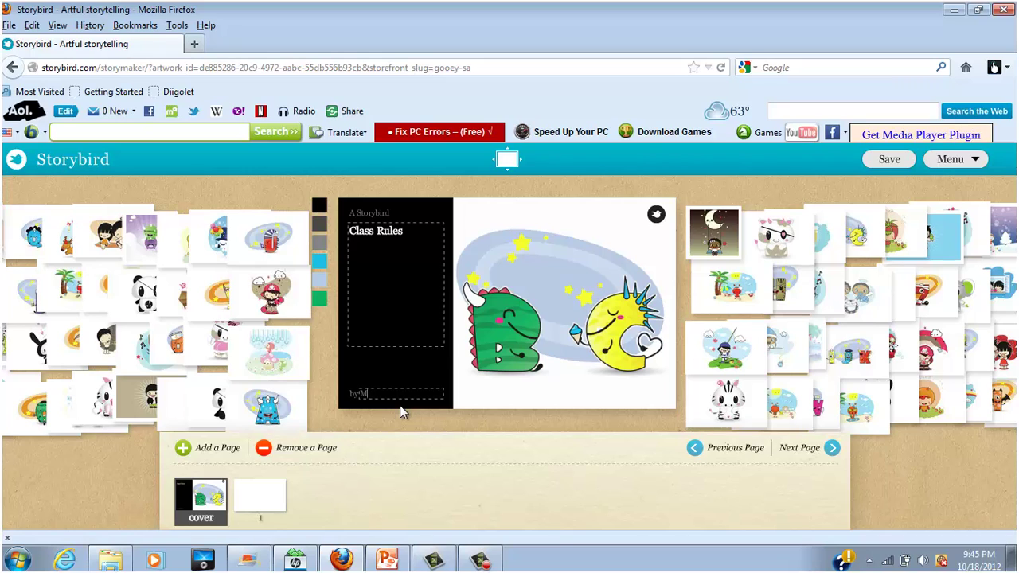
{"action": "type", "text": "rs. S."}
Put the V and W monster artwork on the right of page 1 and add the text "Be prepared each day with all required material.".
{"action": "left_click", "coordinate": [259, 507]}
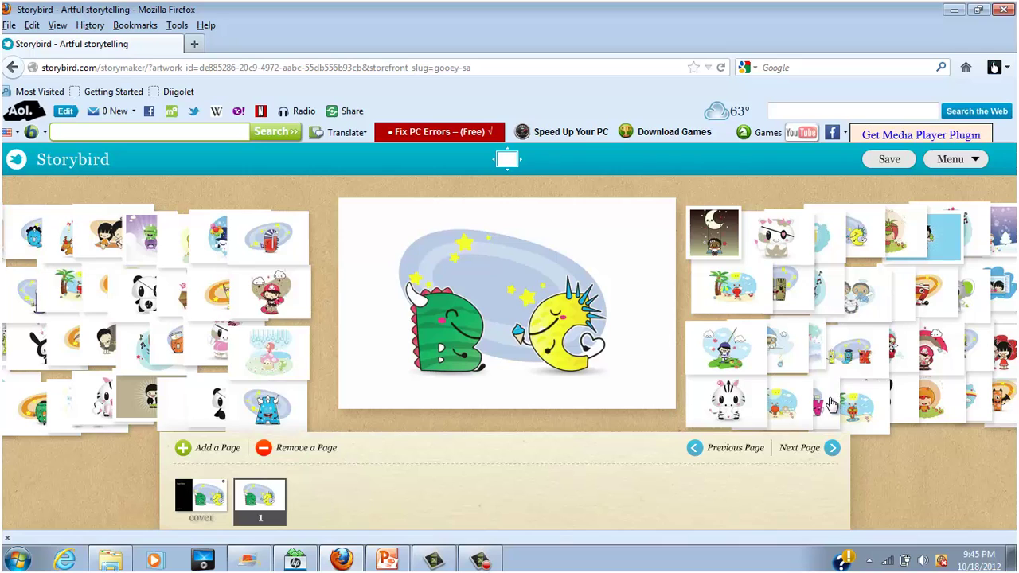
{"action": "mouse_move", "coordinate": [824, 406]}
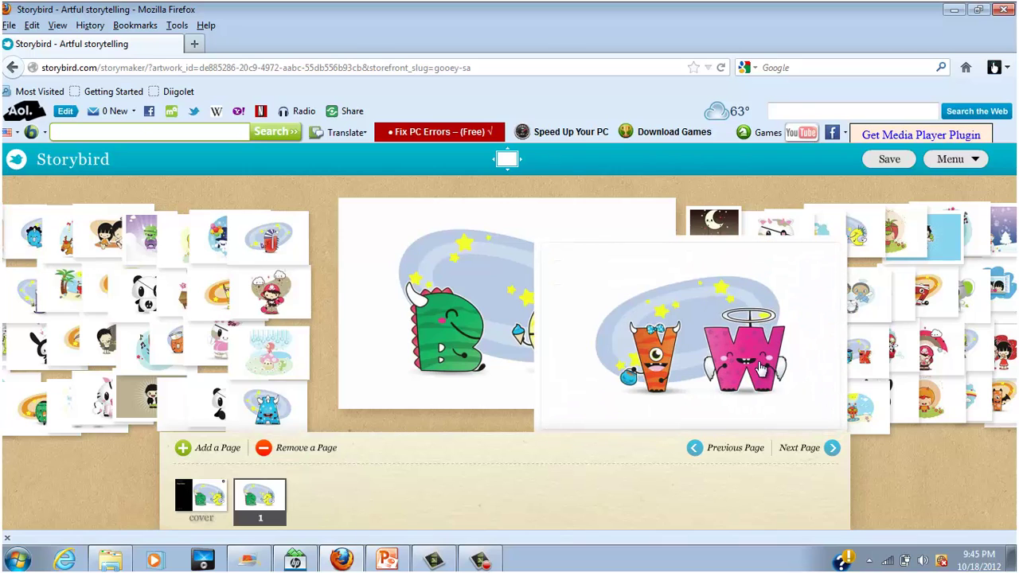
{"action": "left_click_drag", "start_coordinate": [760, 364], "coordinate": [594, 313]}
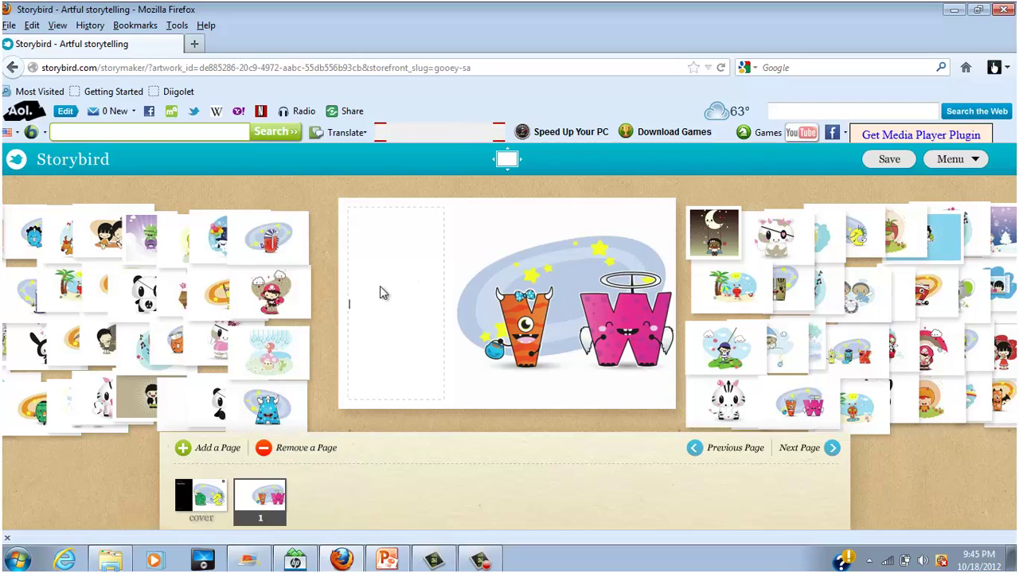
{"action": "left_click", "coordinate": [402, 292]}
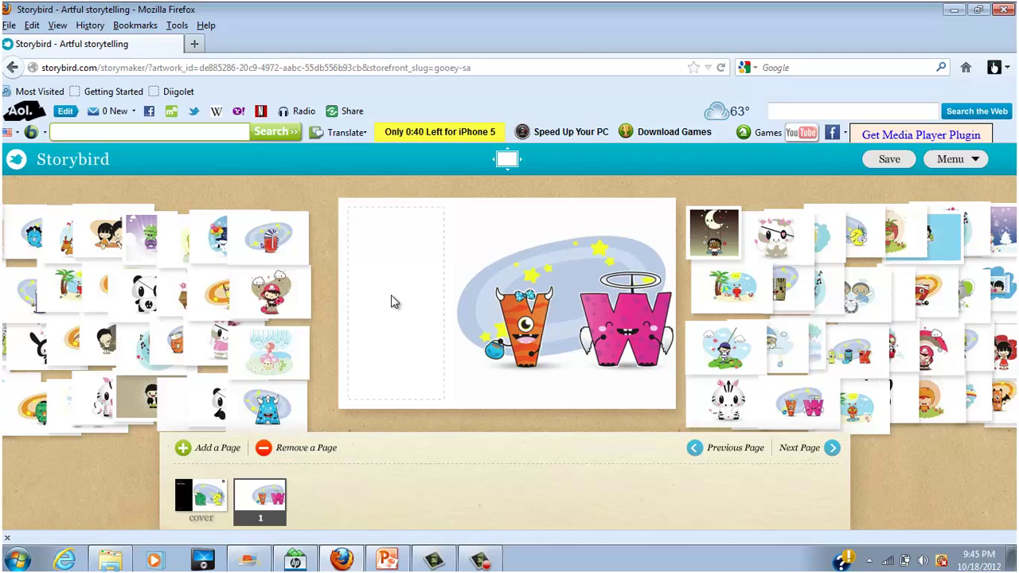
{"action": "type", "text": "Be prepared each day with all required material."}
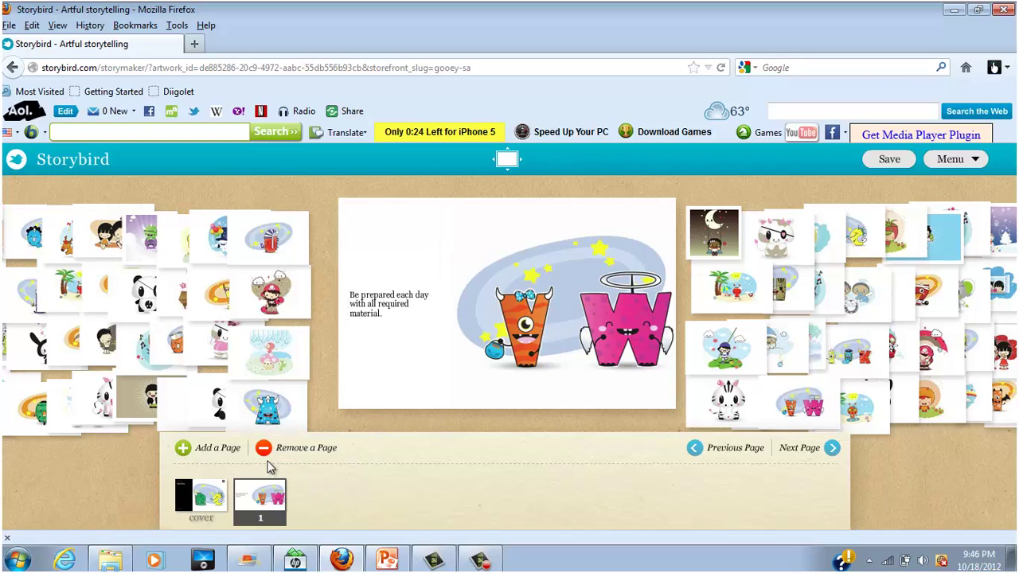
Add a second page and place the red letter U monster artwork on its left side, leaving a text area on the right.
{"action": "left_click", "coordinate": [227, 452]}
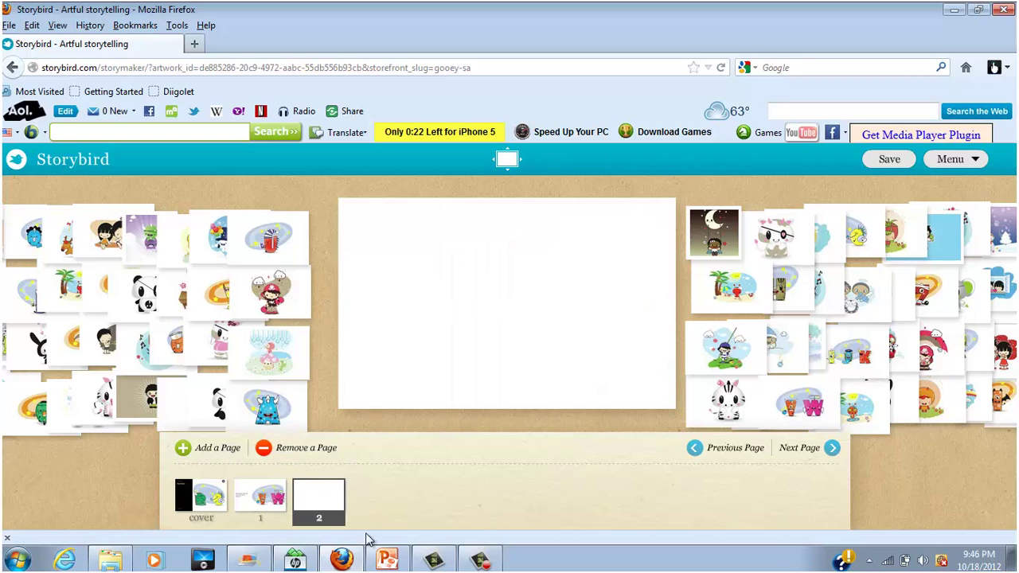
{"action": "left_click", "coordinate": [267, 241]}
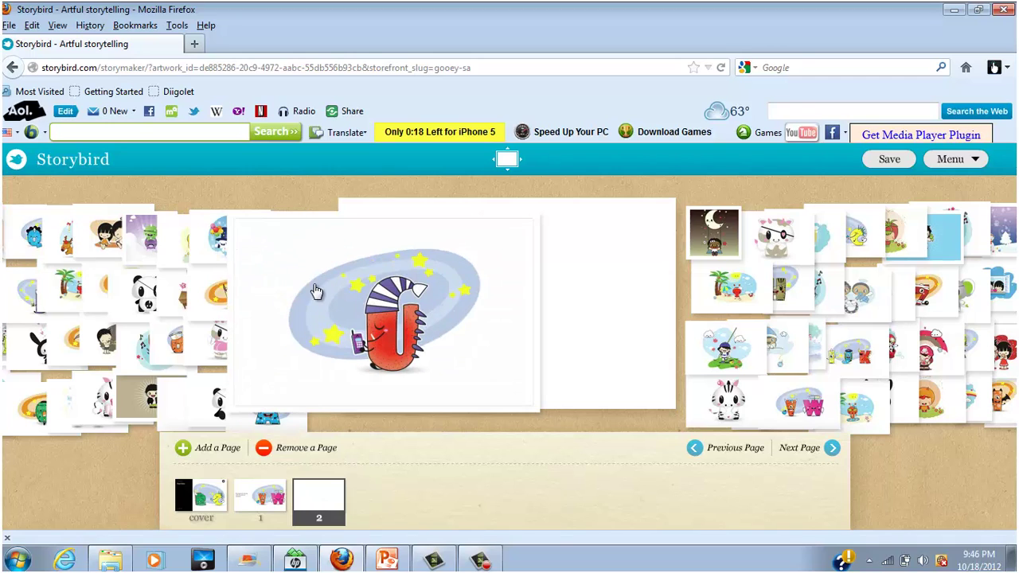
{"action": "left_click_drag", "start_coordinate": [352, 314], "coordinate": [424, 310]}
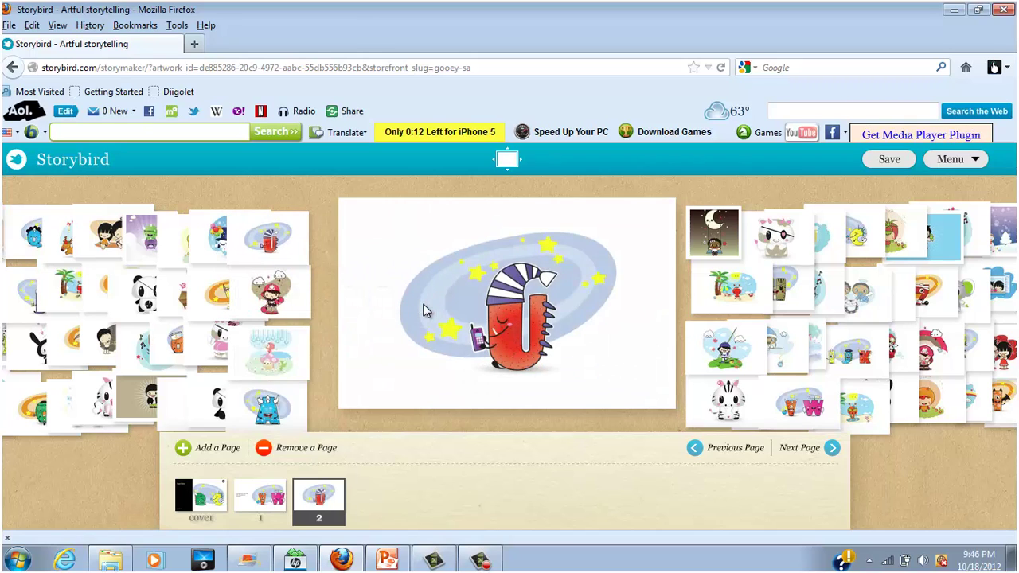
{"action": "left_click_drag", "start_coordinate": [261, 244], "coordinate": [390, 291]}
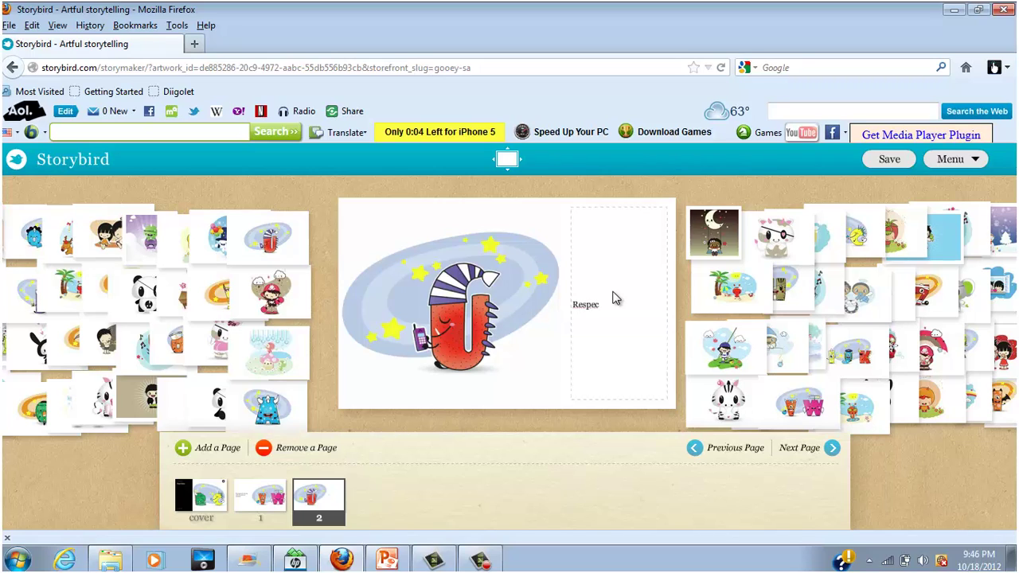
Complete the text on page 2 so it reads "Respect others and their property." and keep the page in the book.
{"action": "type", "text": "ers and theri"}
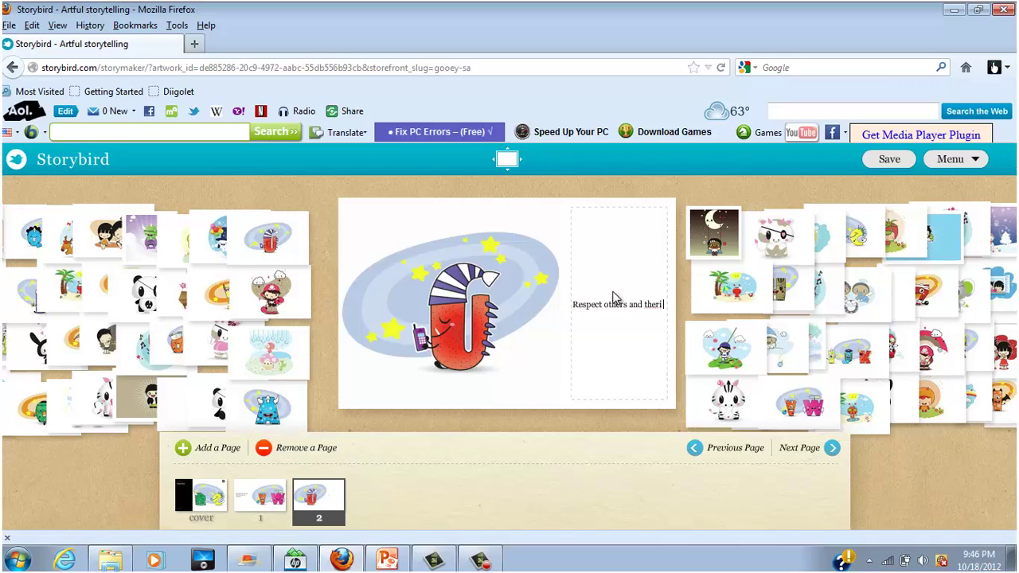
{"action": "key", "text": "BackSpace"}
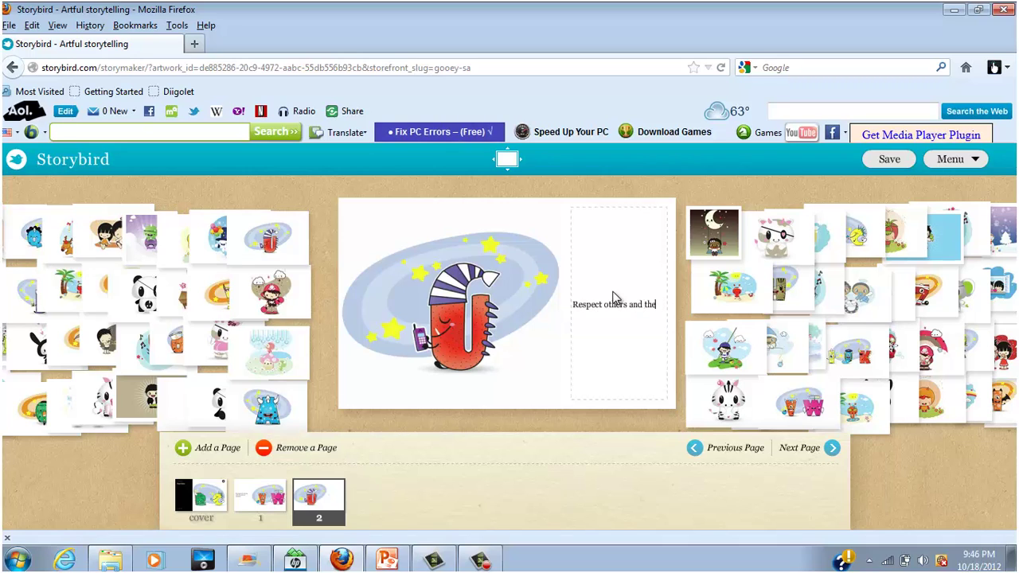
{"action": "type", "text": "ir property."}
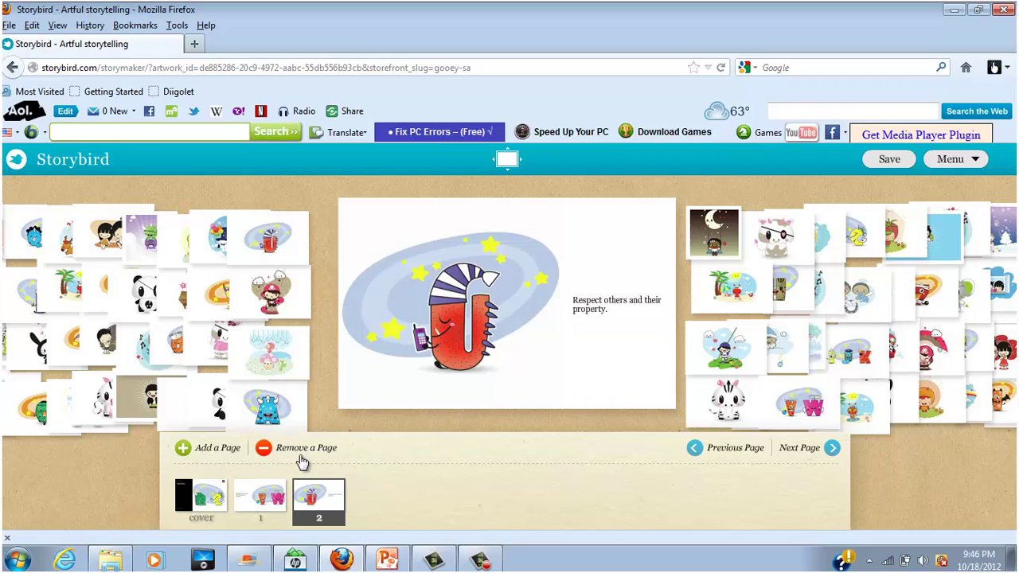
{"action": "left_click", "coordinate": [303, 450]}
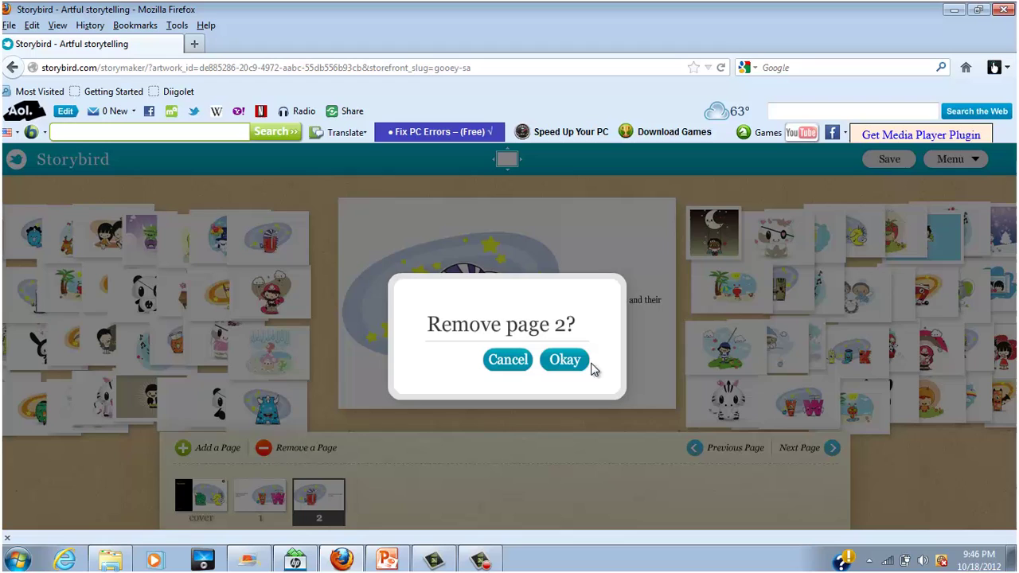
{"action": "left_click", "coordinate": [509, 362]}
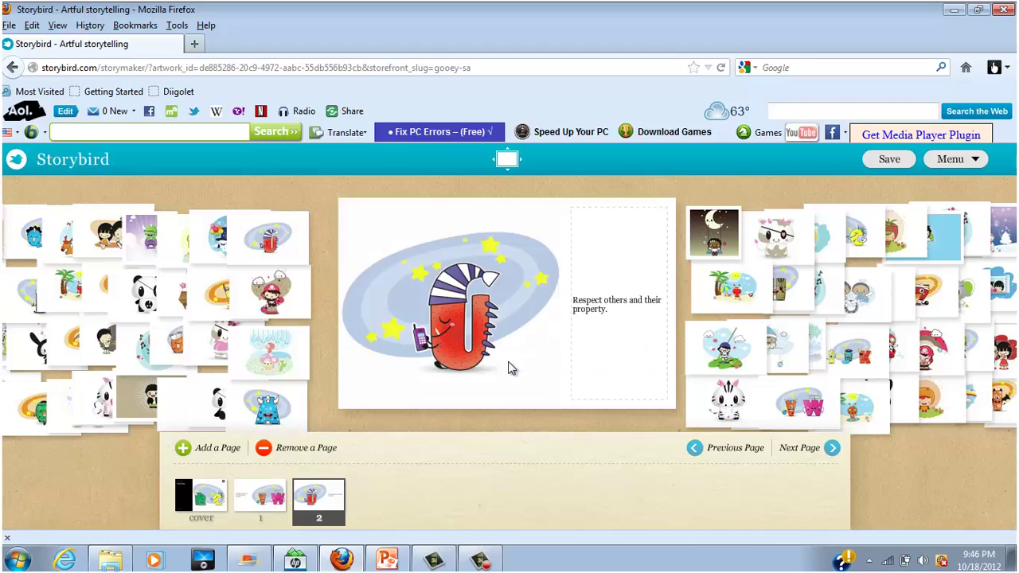
Add a third page with the pink letter N monster on its left side and the text "Follow directions the first time they are given.".
{"action": "left_click", "coordinate": [210, 450]}
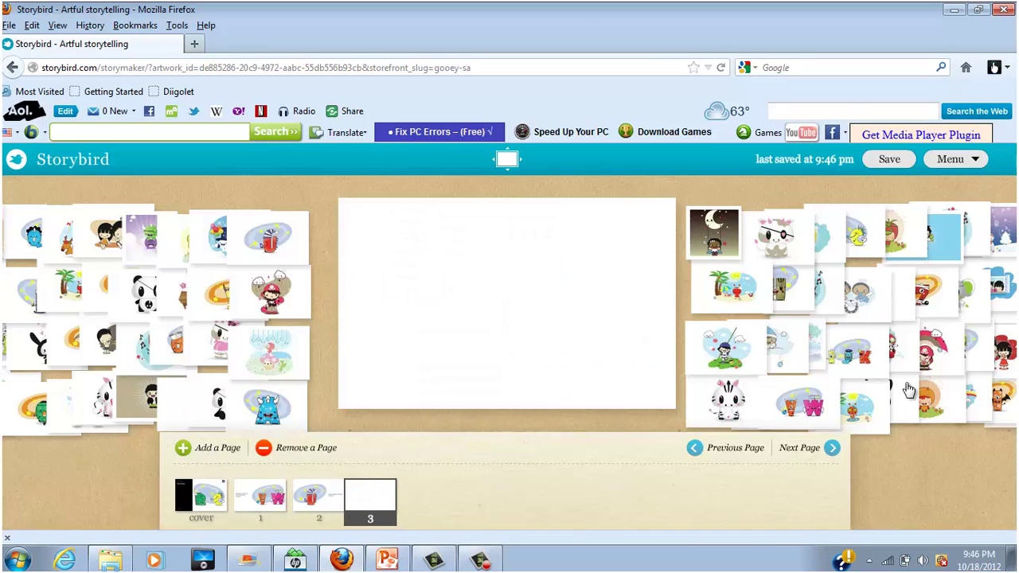
{"action": "mouse_move", "coordinate": [973, 290]}
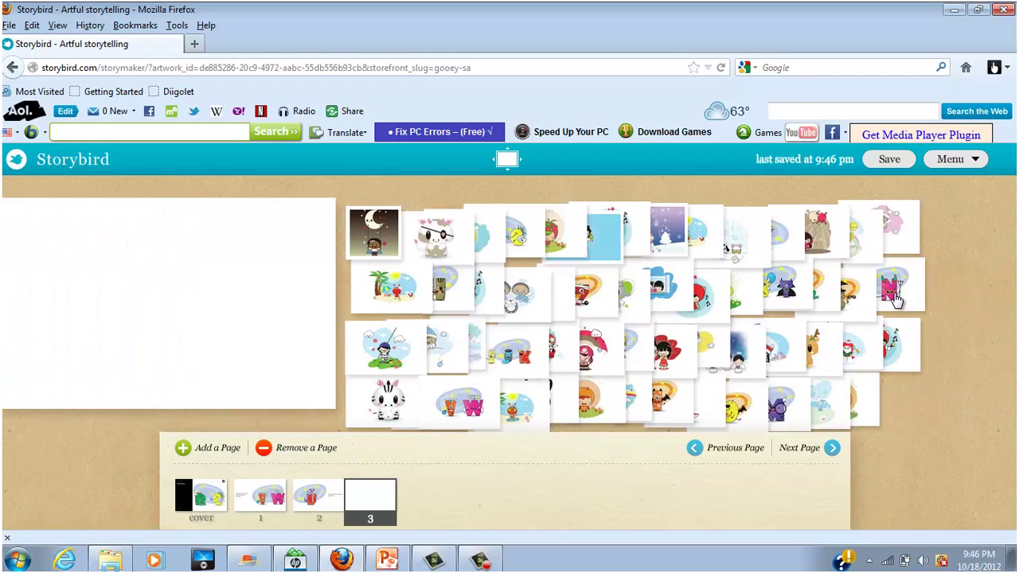
{"action": "mouse_move", "coordinate": [876, 305]}
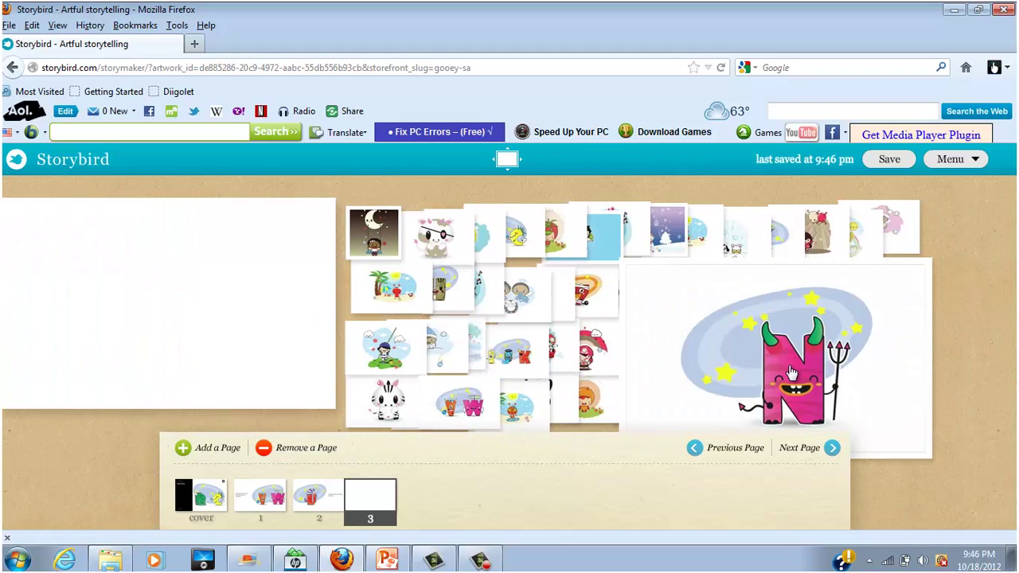
{"action": "left_click_drag", "start_coordinate": [790, 372], "coordinate": [253, 298]}
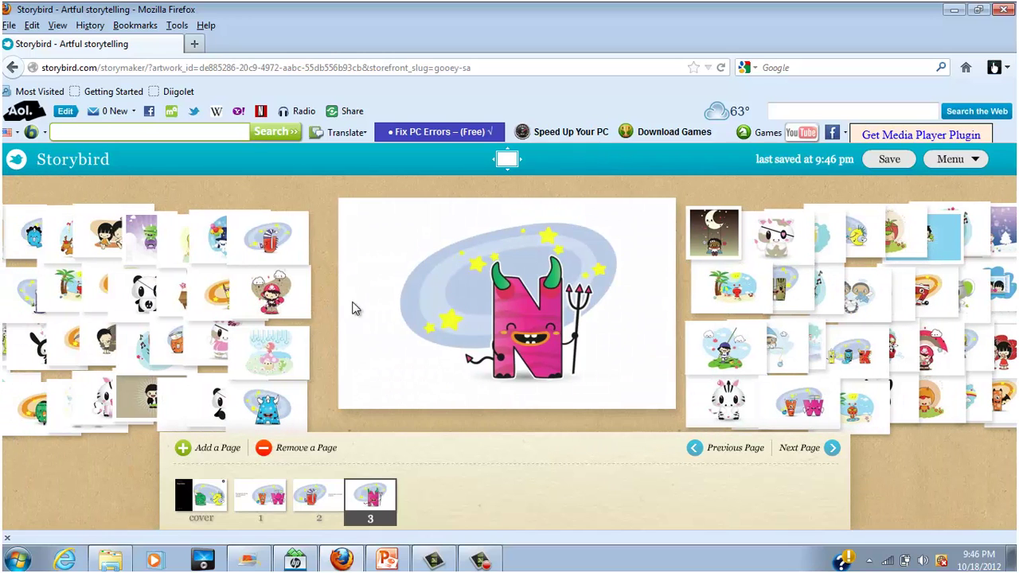
{"action": "mouse_move", "coordinate": [868, 372]}
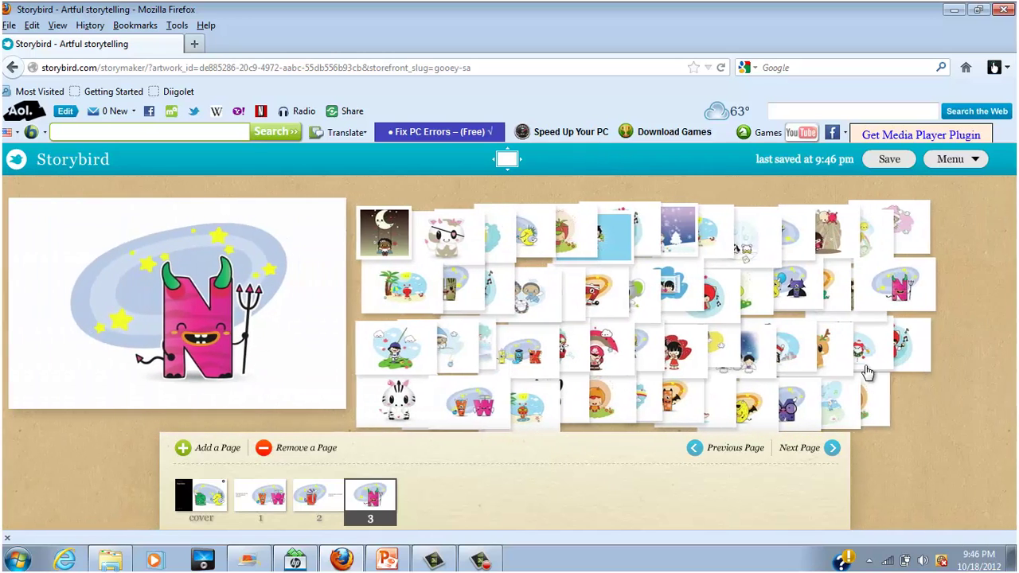
{"action": "left_click_drag", "start_coordinate": [893, 293], "coordinate": [287, 301]}
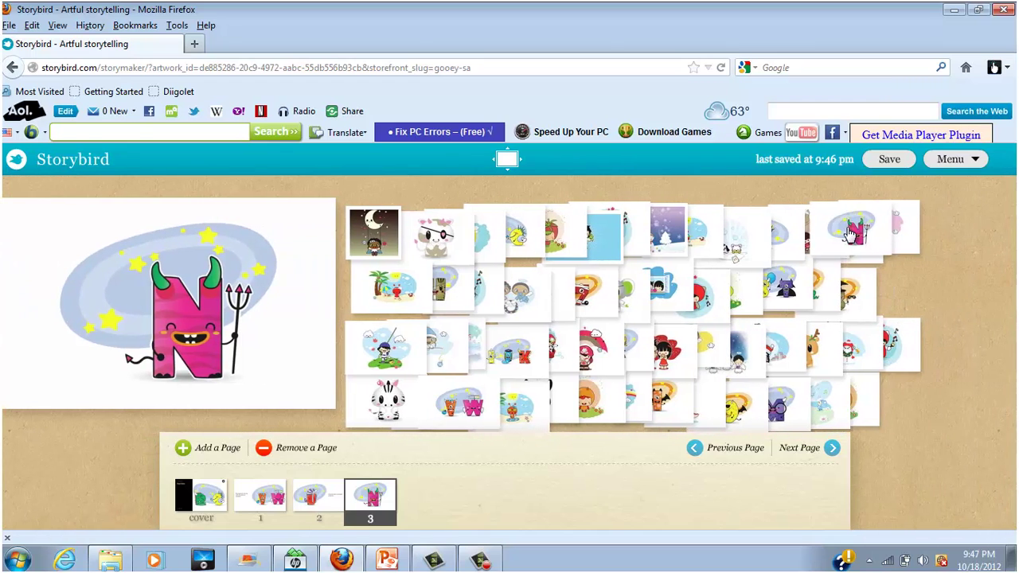
{"action": "left_click_drag", "start_coordinate": [851, 235], "coordinate": [75, 287]}
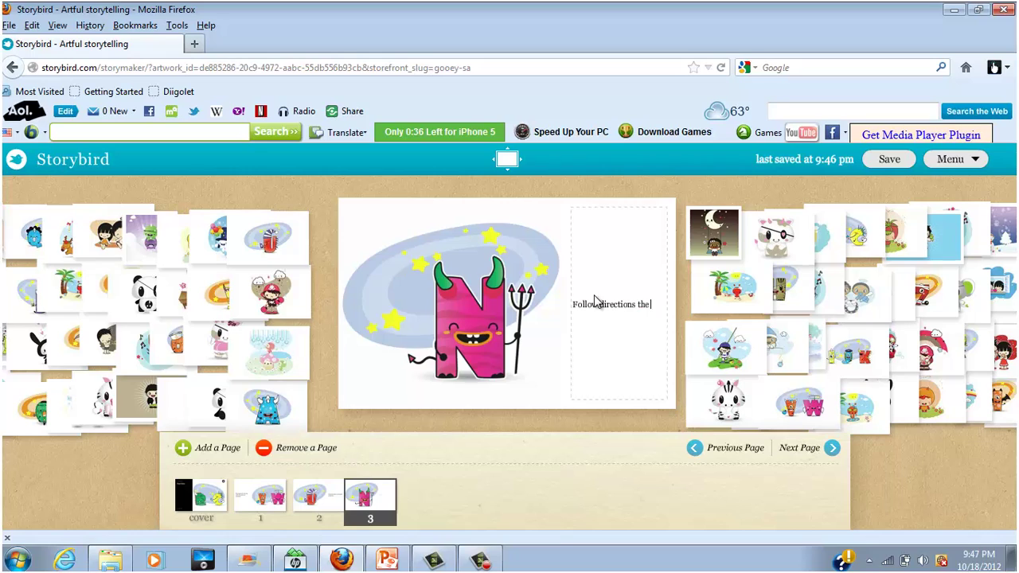
{"action": "type", "text": "t time they are given"}
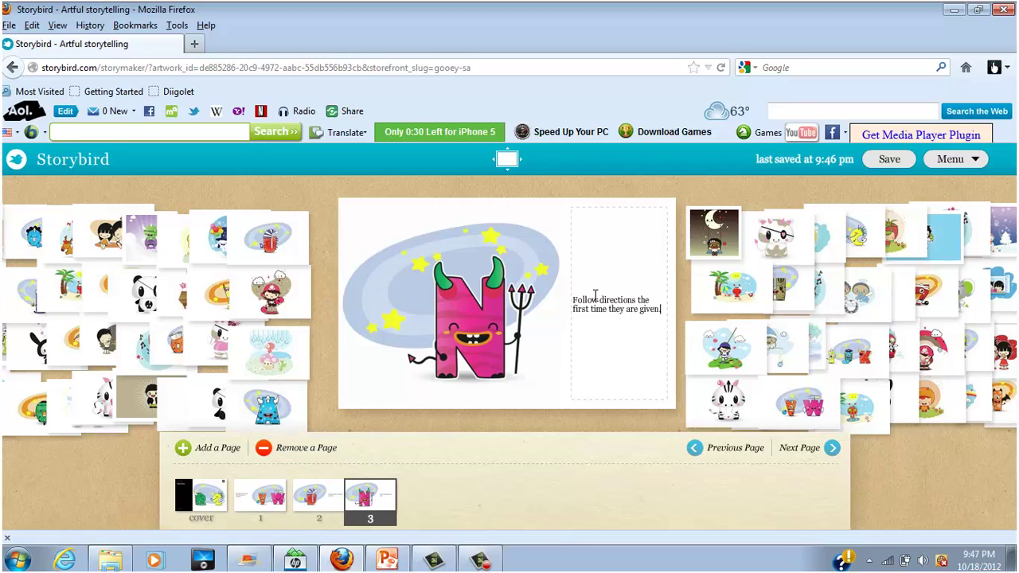
{"action": "type", "text": "."}
Page back and forth through the three rule pages to review them, ending on the book cover.
{"action": "left_click", "coordinate": [694, 448]}
{"action": "left_click", "coordinate": [698, 452]}
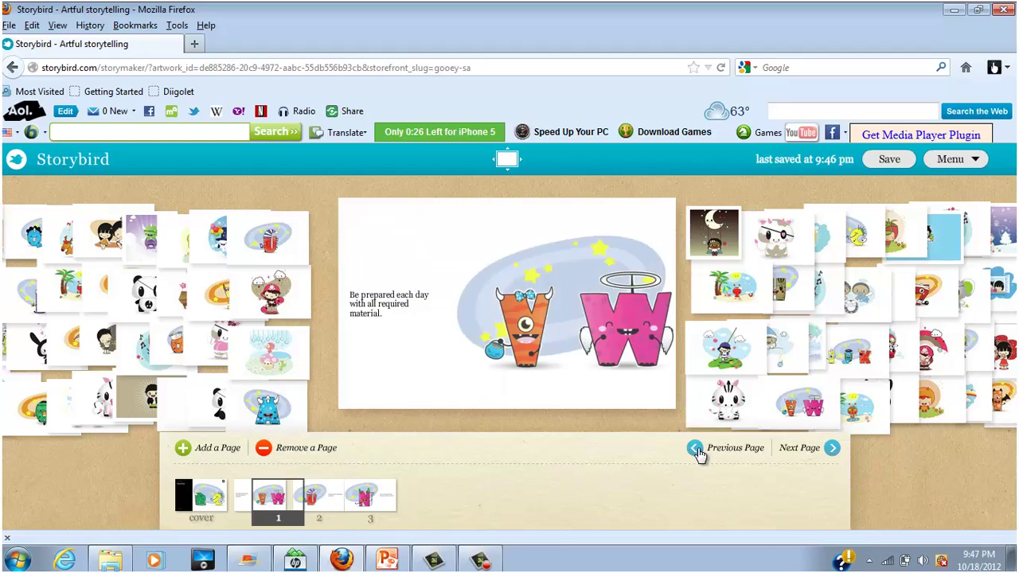
{"action": "left_click", "coordinate": [828, 449]}
{"action": "left_click", "coordinate": [828, 449]}
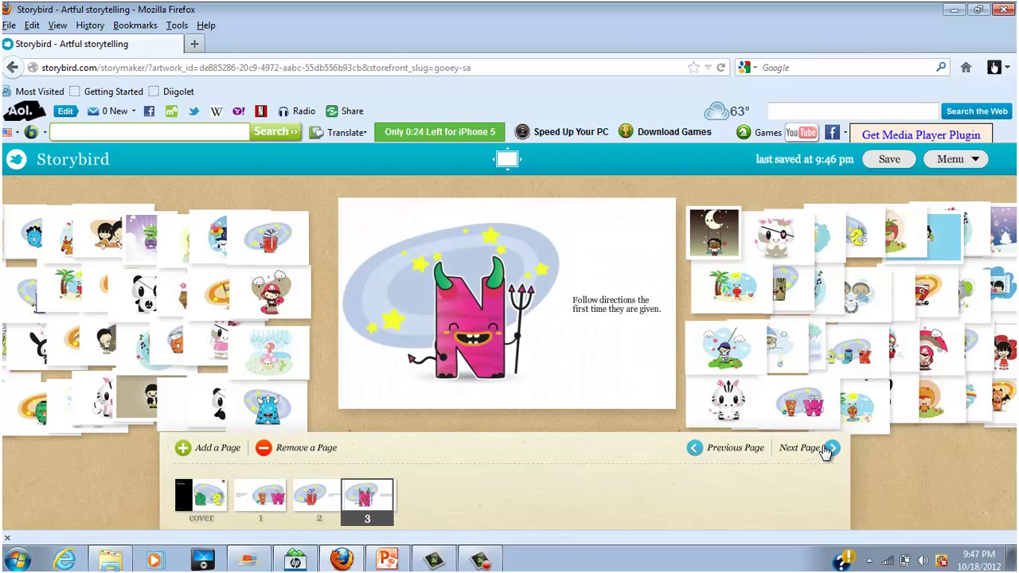
{"action": "left_click", "coordinate": [716, 454]}
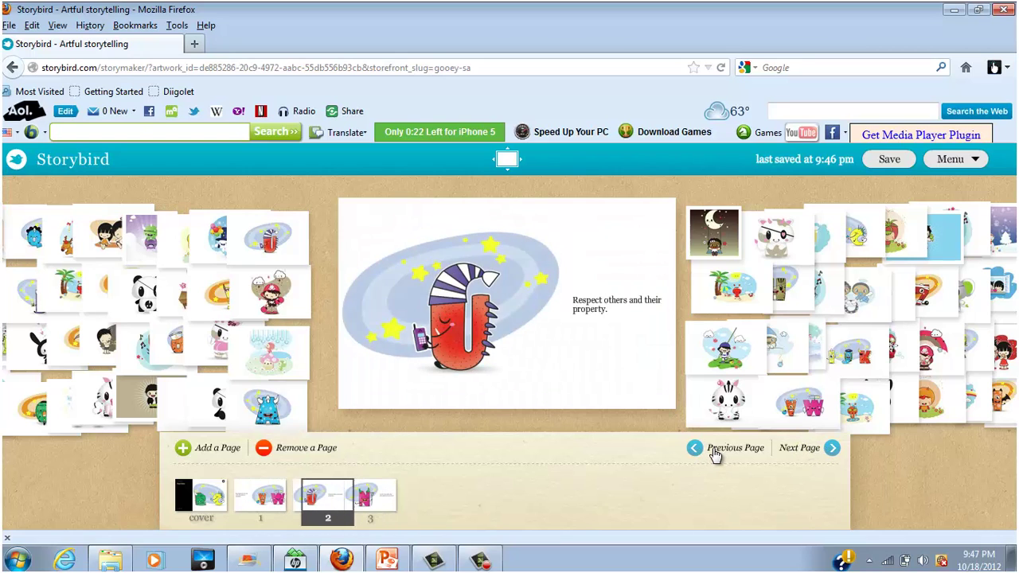
{"action": "left_click", "coordinate": [715, 454]}
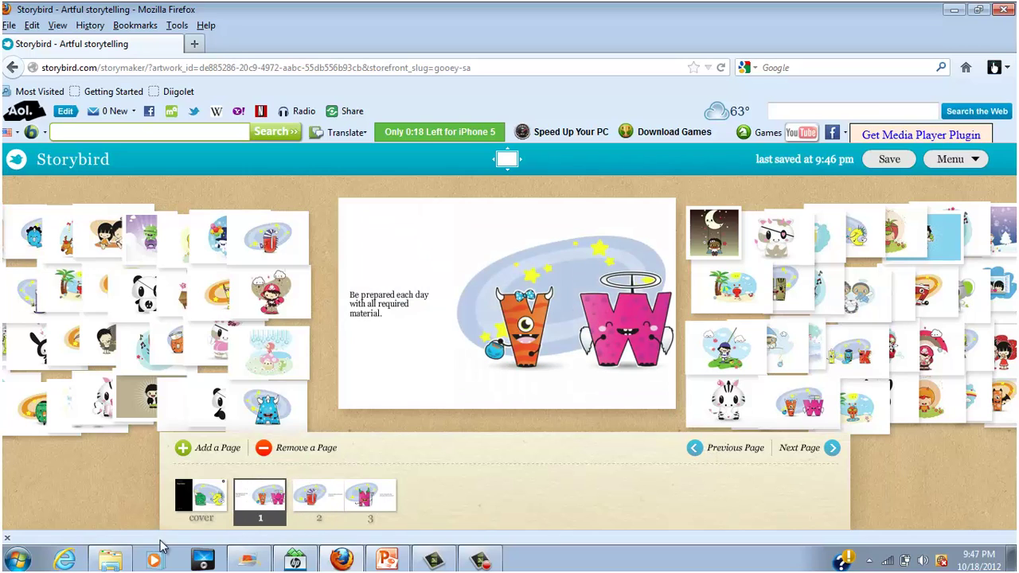
{"action": "left_click", "coordinate": [215, 500]}
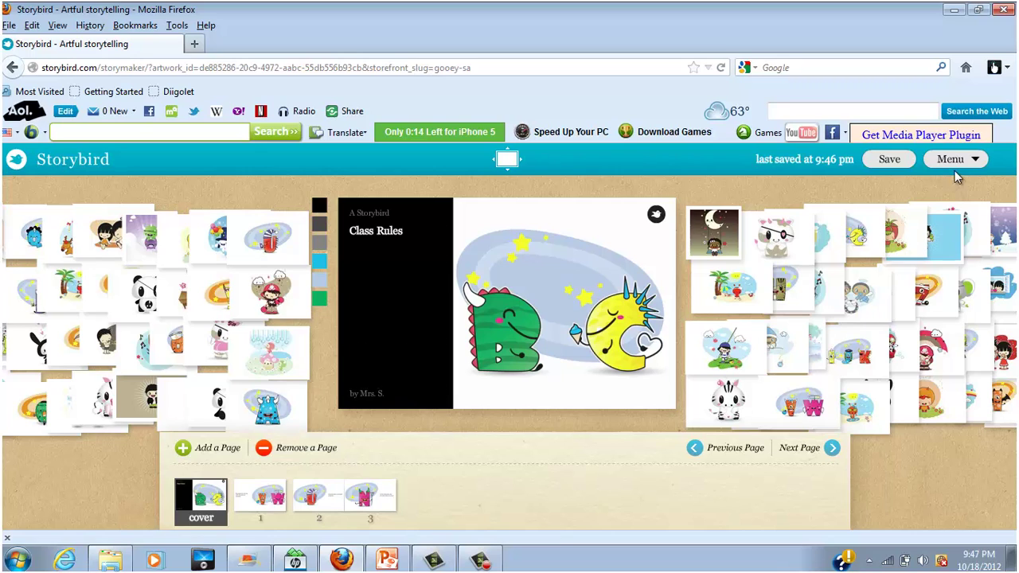
Start publishing the Storybird and review its title, summary, tags, school and privacy settings, leaving it private and not for school.
{"action": "left_click", "coordinate": [975, 162]}
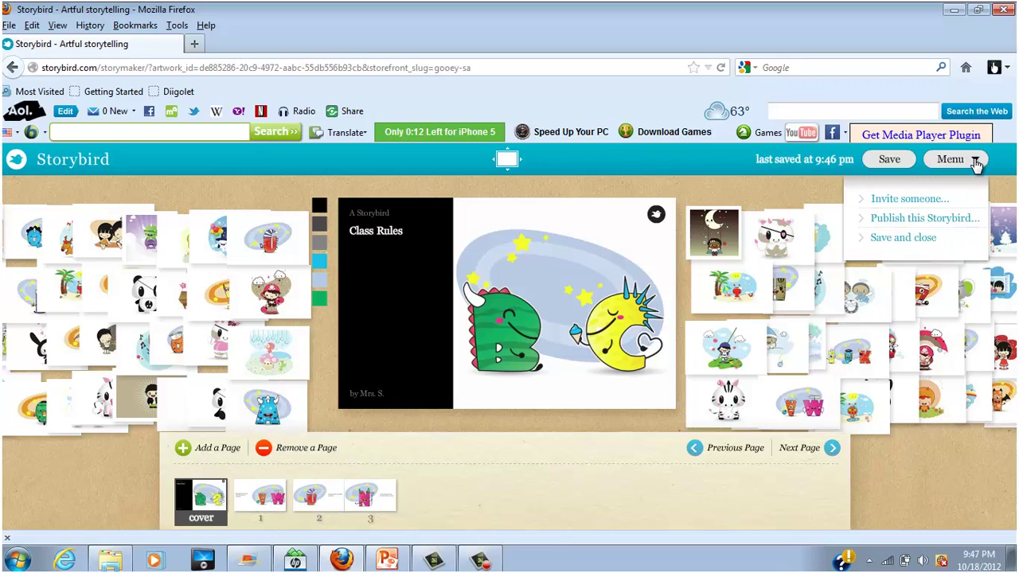
{"action": "left_click", "coordinate": [910, 222]}
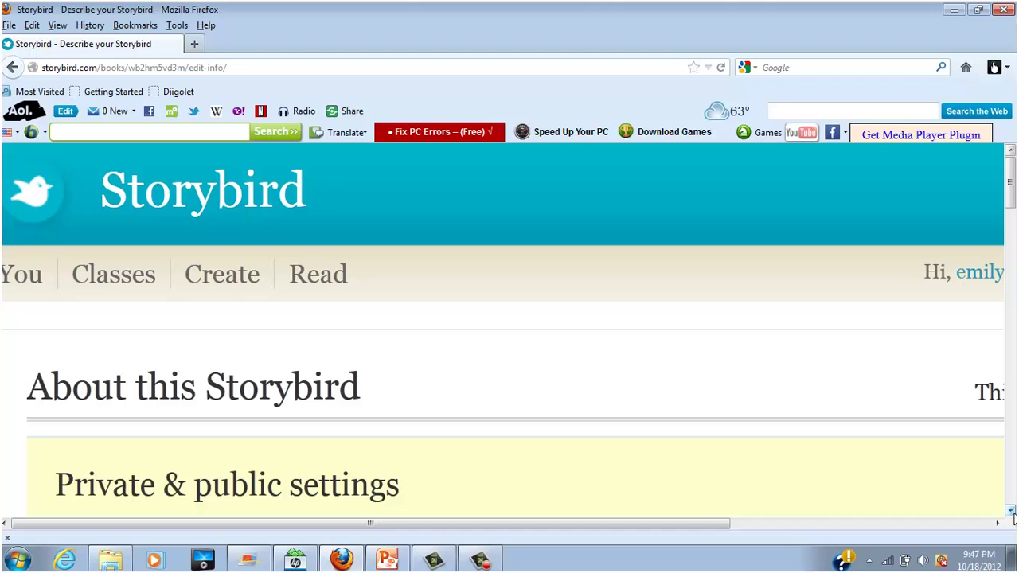
{"action": "scroll", "coordinate": [1011, 515], "scroll_direction": "down", "scroll_amount": 10}
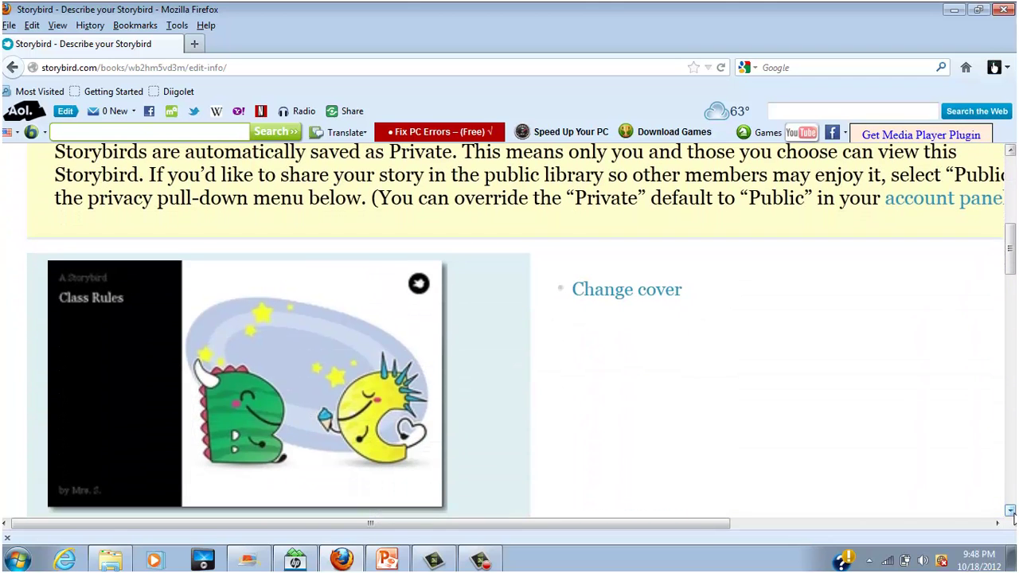
{"action": "scroll", "coordinate": [1011, 515], "scroll_direction": "down", "scroll_amount": 7}
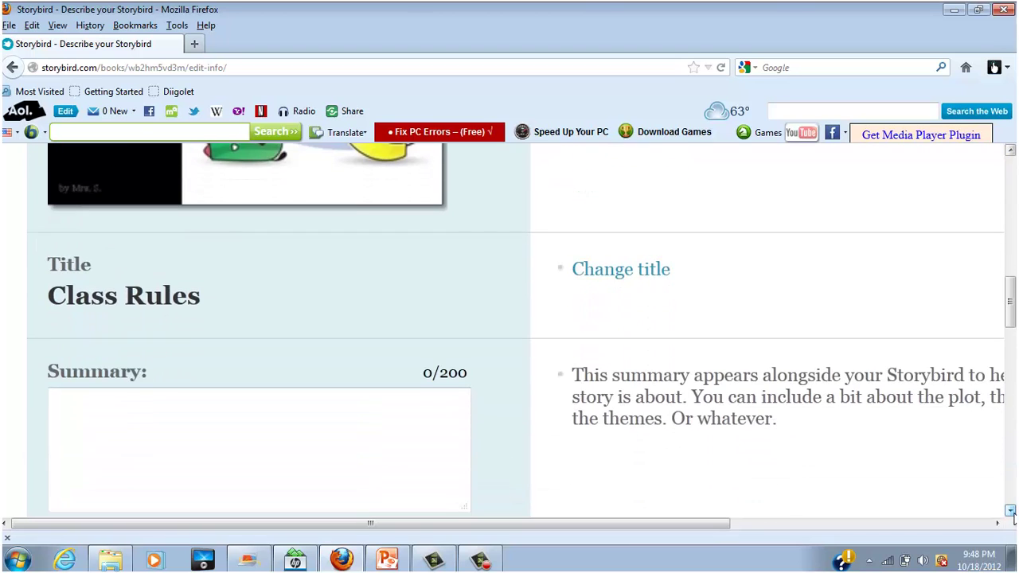
{"action": "scroll", "coordinate": [1011, 516], "scroll_direction": "down", "scroll_amount": 3}
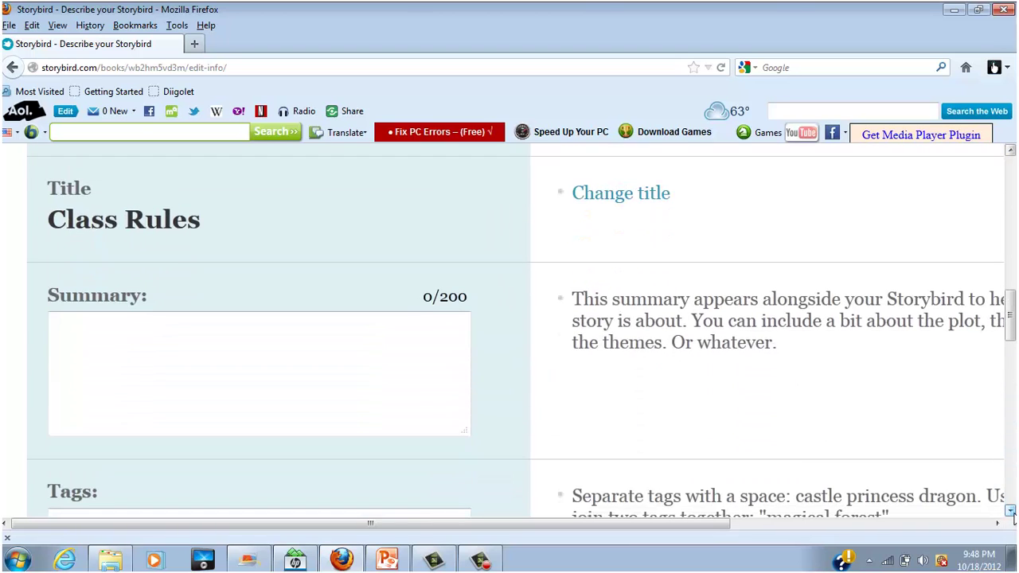
{"action": "scroll", "coordinate": [1013, 516], "scroll_direction": "down", "scroll_amount": 9}
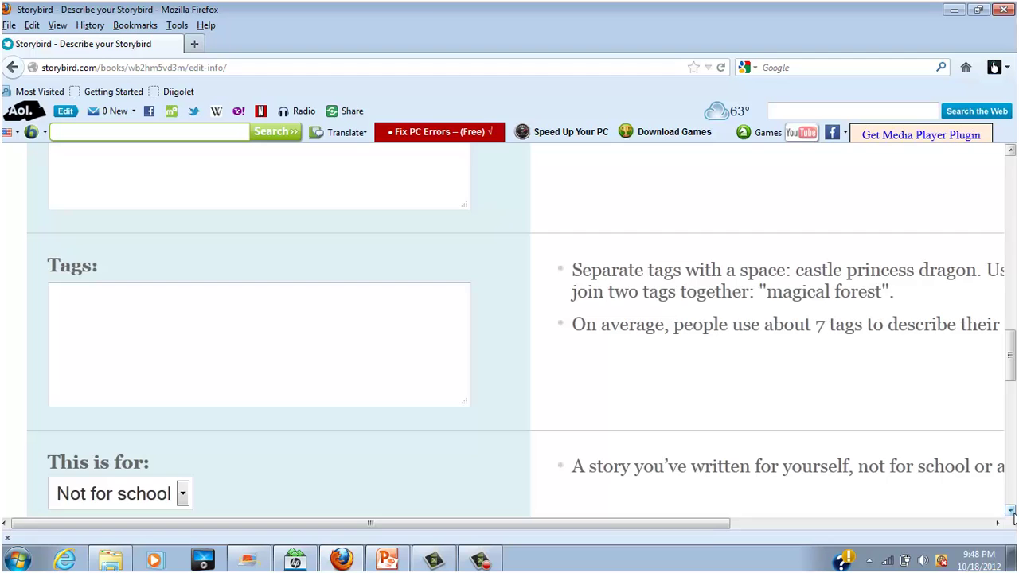
{"action": "scroll", "coordinate": [1012, 515], "scroll_direction": "down", "scroll_amount": 9}
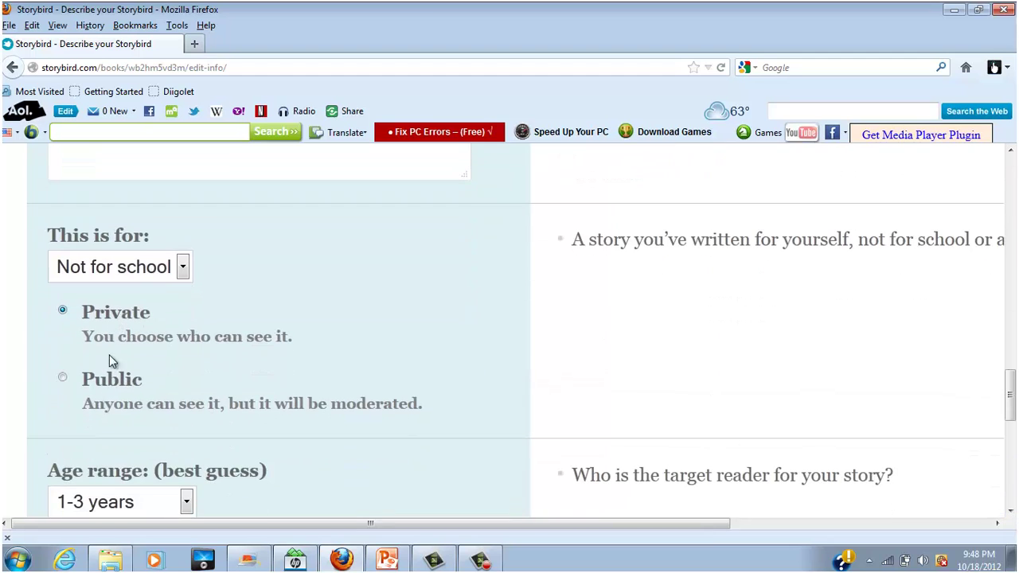
{"action": "left_click", "coordinate": [183, 267]}
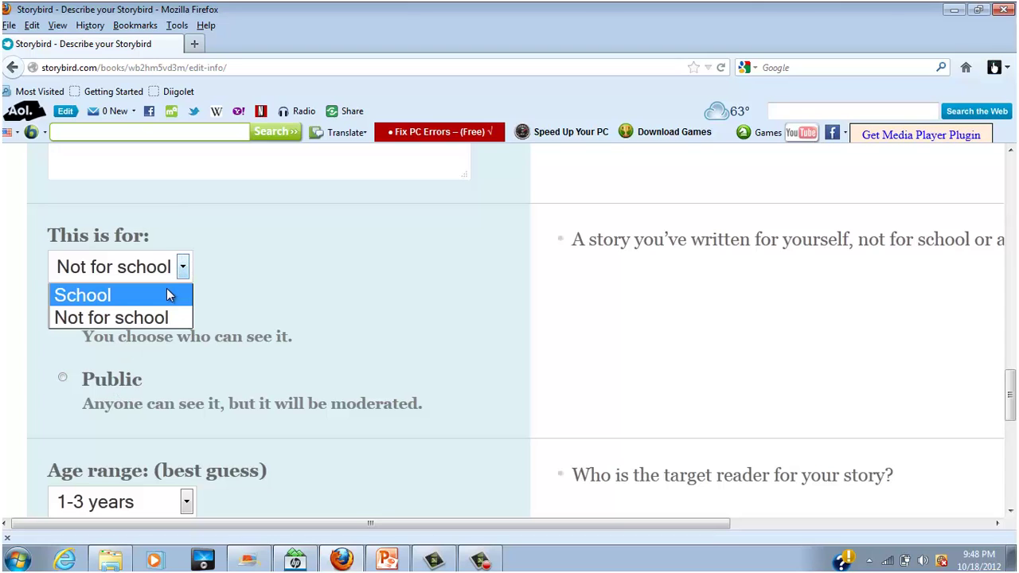
{"action": "left_click", "coordinate": [182, 269]}
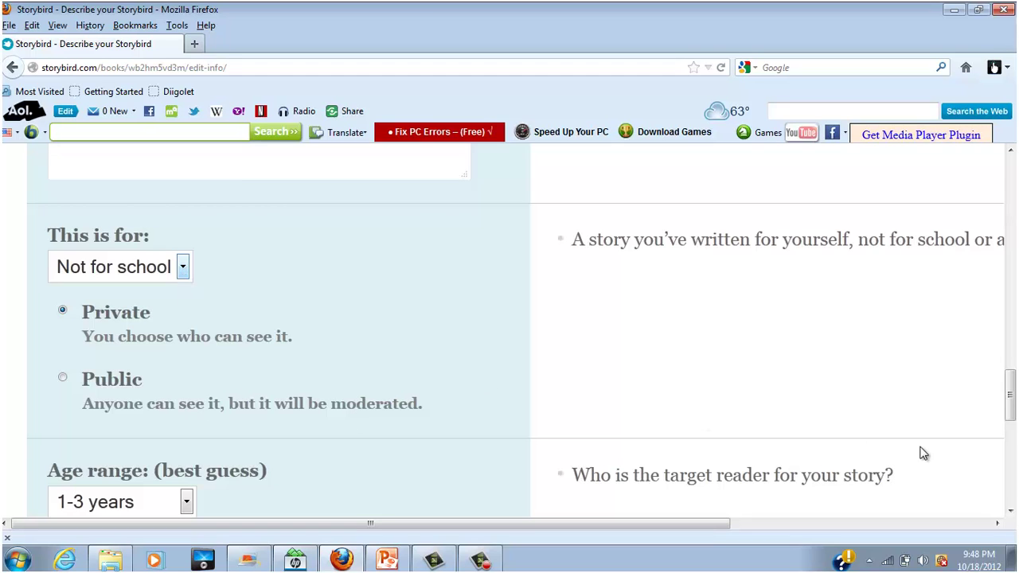
Set the target reader age range to 7-9 years and publish the Storybird.
{"action": "scroll", "coordinate": [1010, 513], "scroll_direction": "down", "scroll_amount": 5}
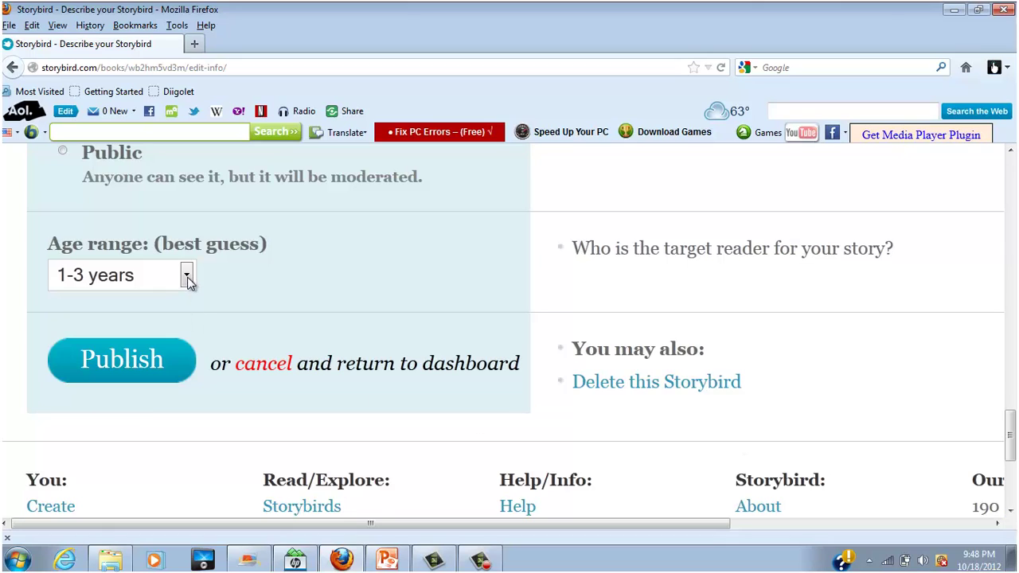
{"action": "left_click", "coordinate": [186, 276]}
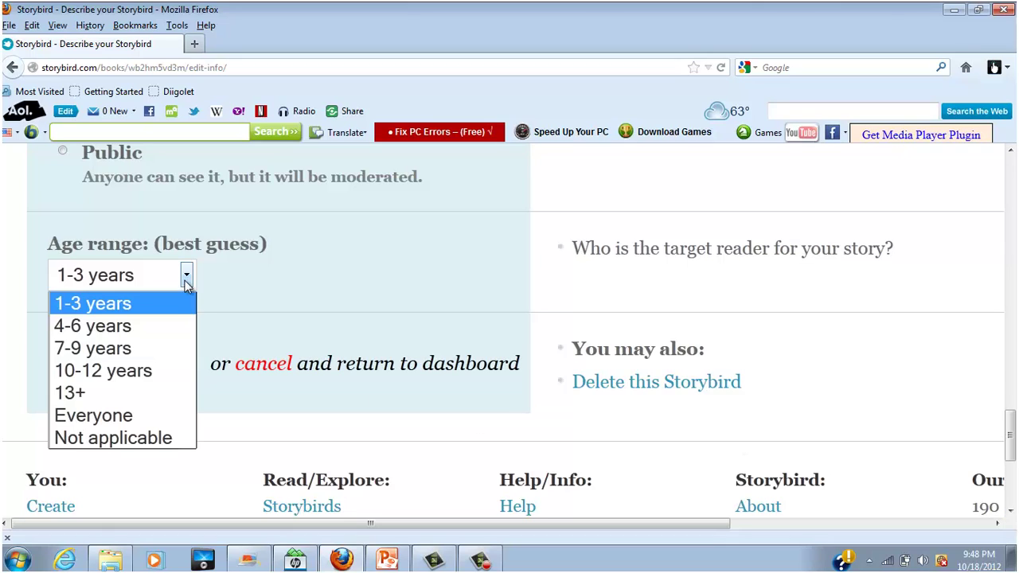
{"action": "left_click", "coordinate": [164, 346]}
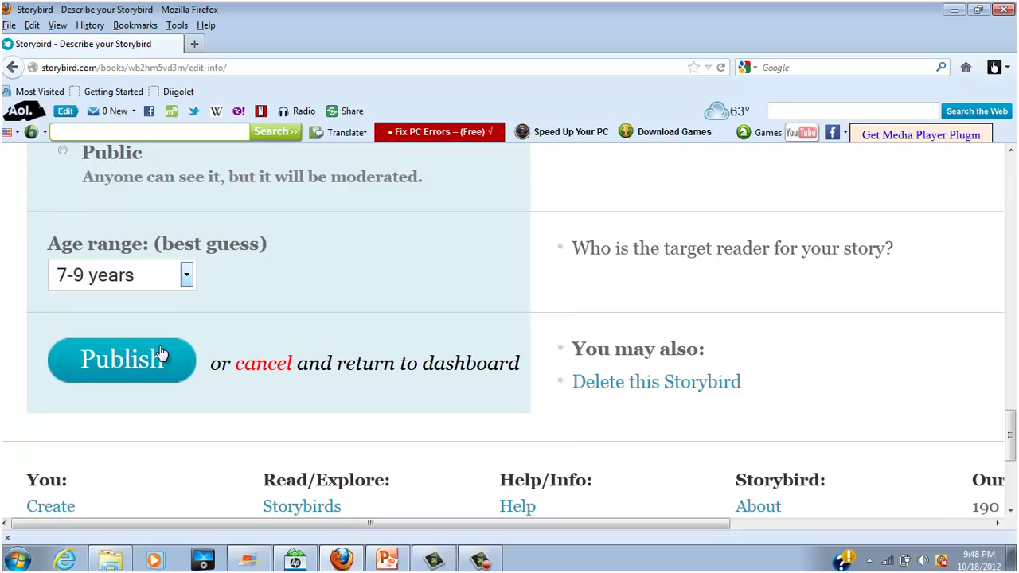
{"action": "left_click", "coordinate": [153, 363]}
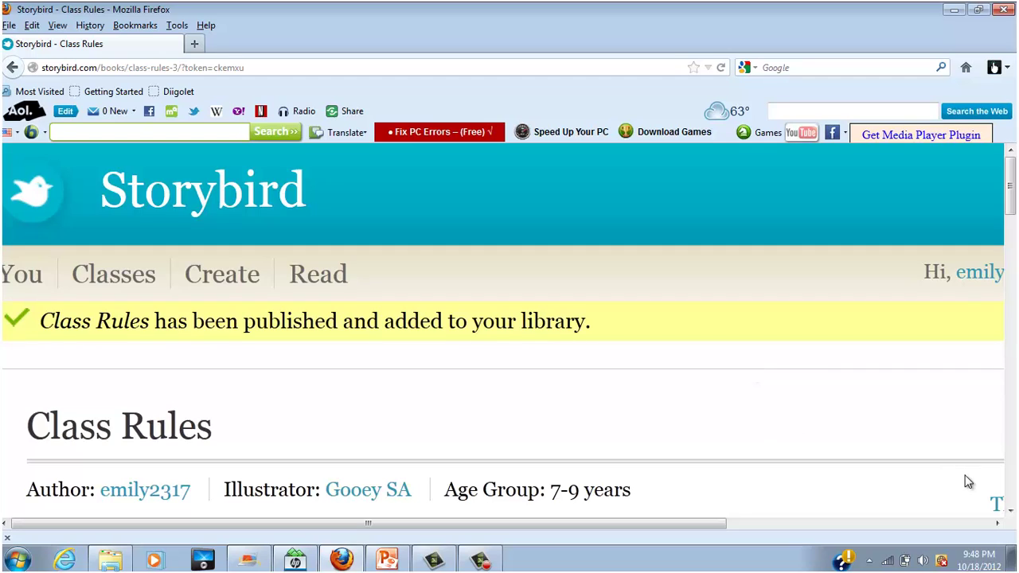
Look over the published Class Rules page, including the cover and the page previews.
{"action": "left_click", "coordinate": [1009, 511]}
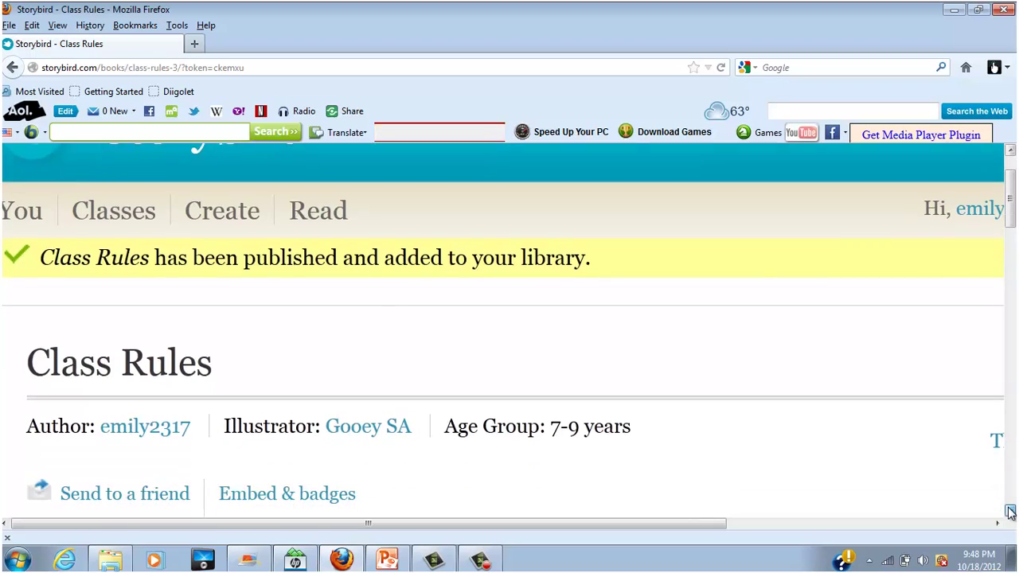
{"action": "left_click", "coordinate": [1009, 511]}
{"action": "left_click", "coordinate": [1009, 511]}
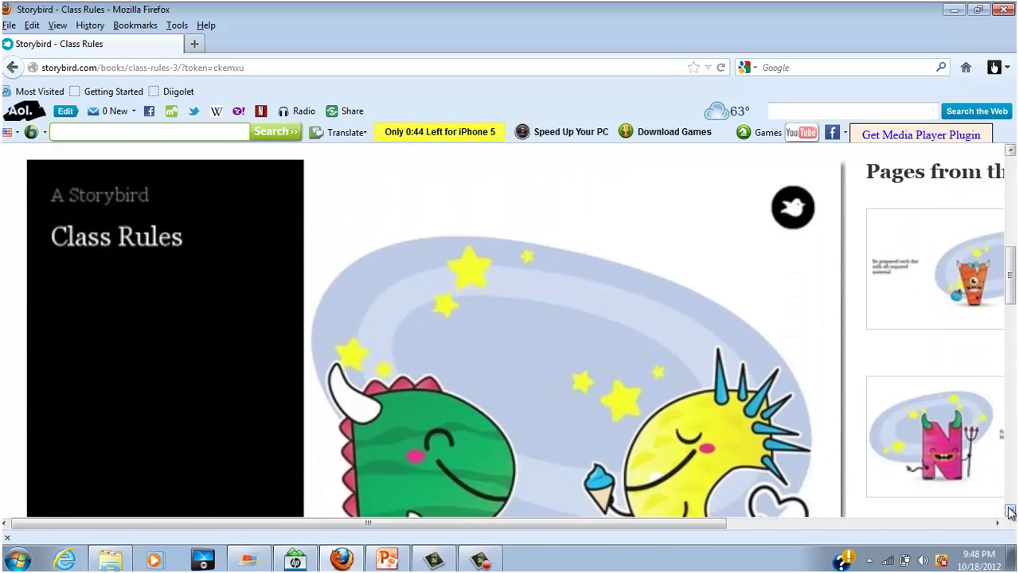
{"action": "left_click", "coordinate": [1009, 511]}
{"action": "left_click", "coordinate": [1009, 511]}
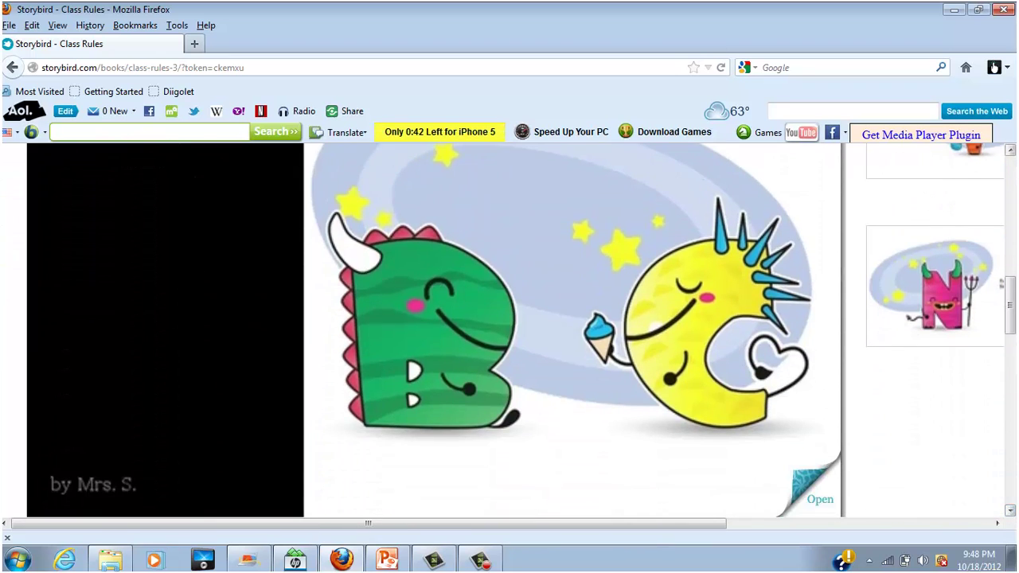
{"action": "left_click", "coordinate": [1010, 152]}
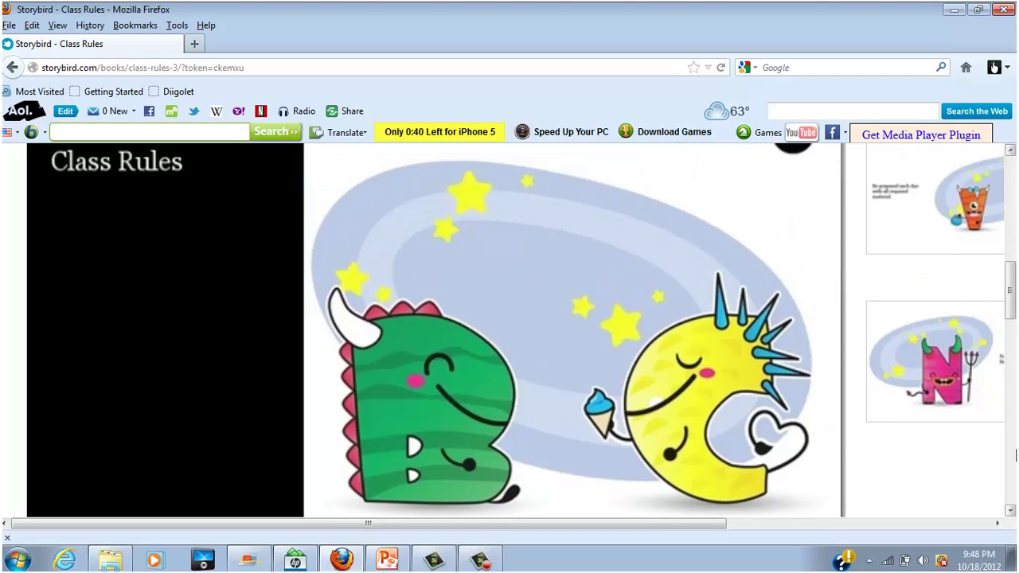
Open the published Class Rules book in the full-screen reader, page through it to the end, and exit full screen.
{"action": "left_click", "coordinate": [1009, 511]}
{"action": "left_click", "coordinate": [1010, 511]}
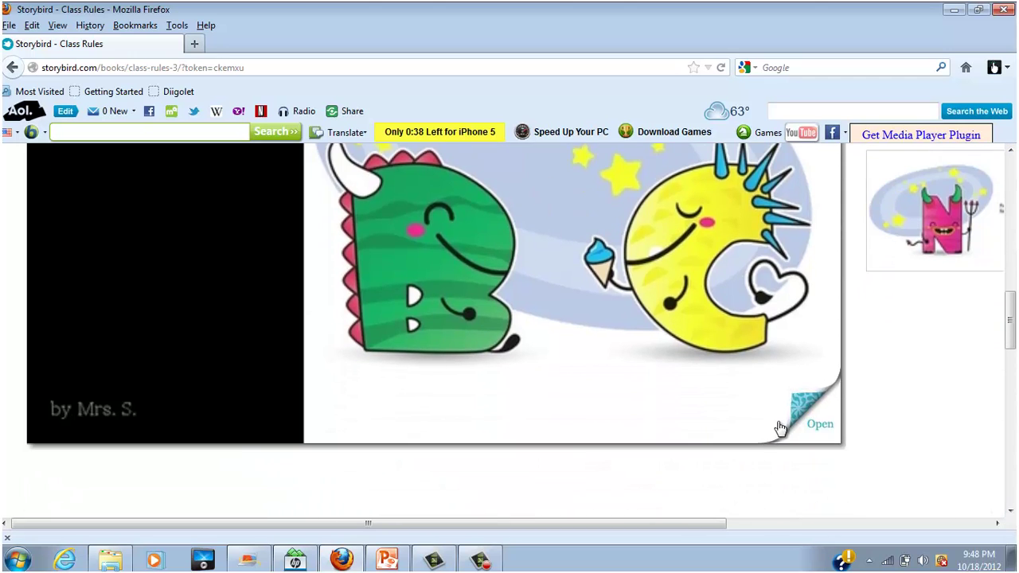
{"action": "left_click", "coordinate": [823, 422]}
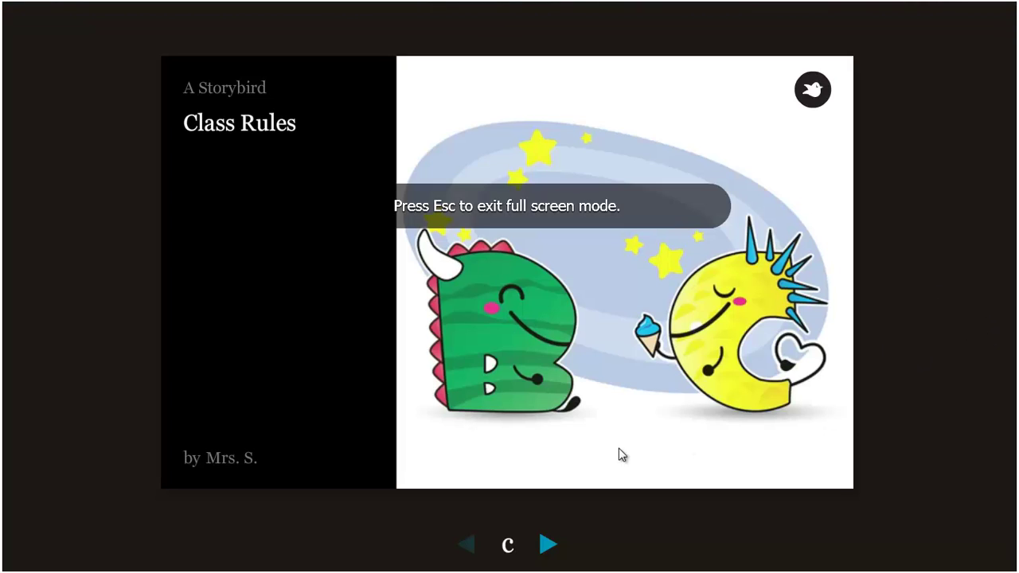
{"action": "left_click", "coordinate": [549, 546]}
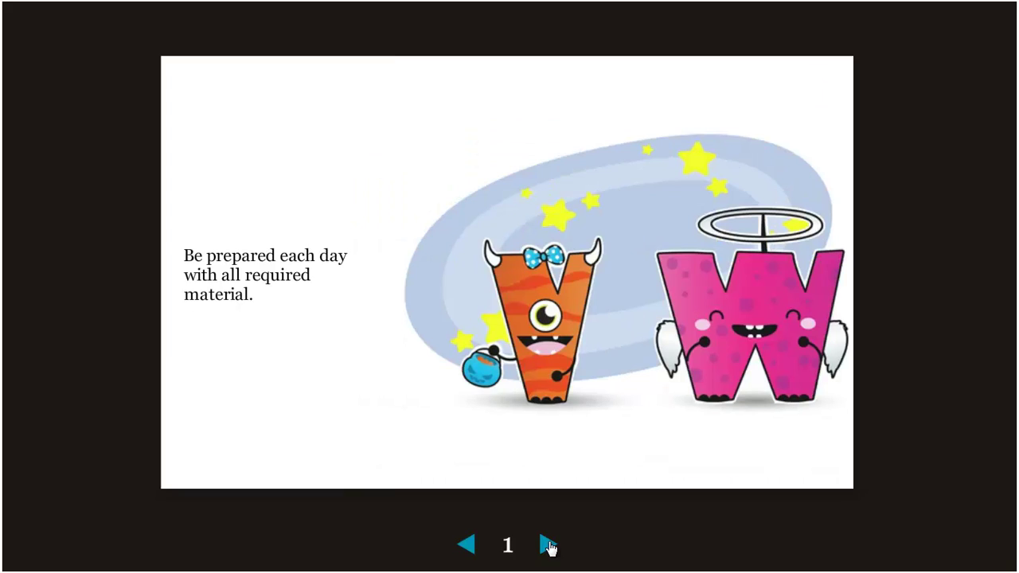
{"action": "left_click", "coordinate": [548, 545]}
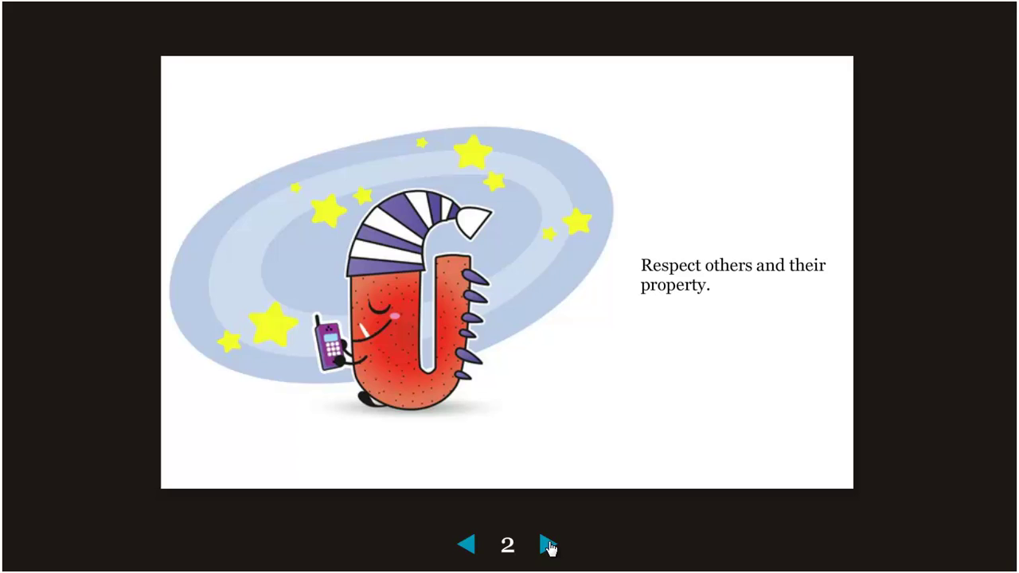
{"action": "left_click", "coordinate": [548, 545]}
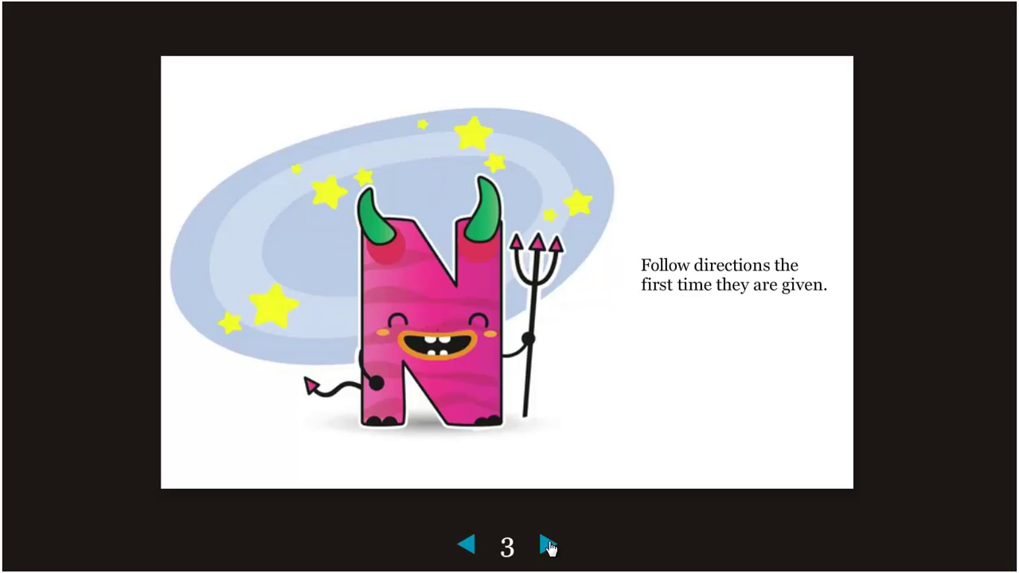
{"action": "left_click", "coordinate": [549, 545]}
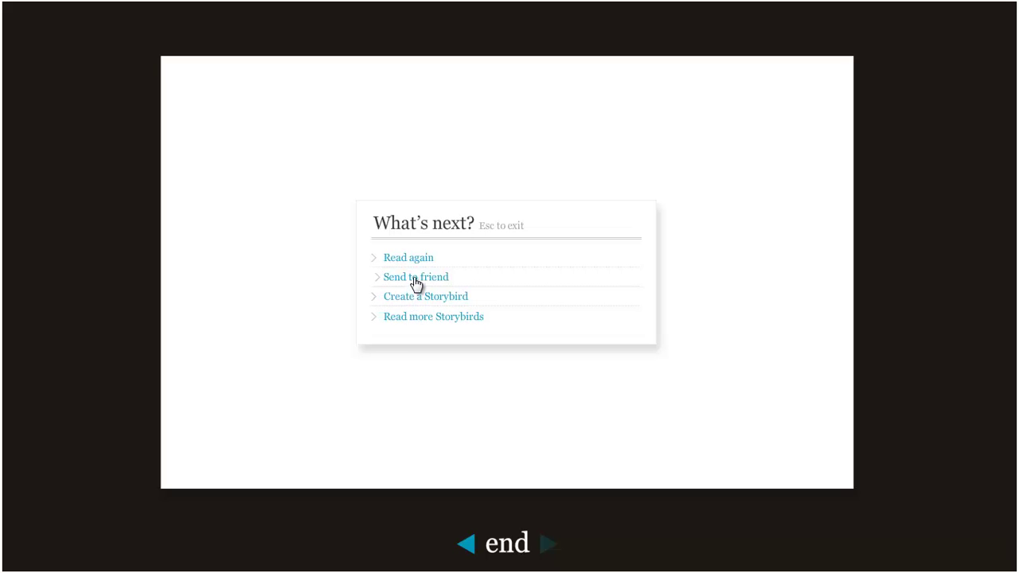
{"action": "key", "text": "Escape"}
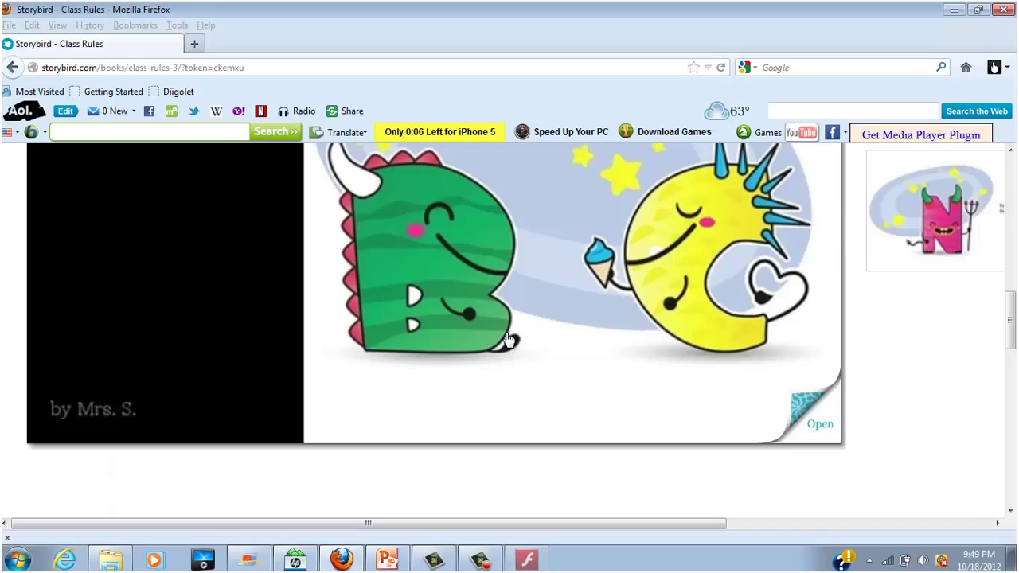
Go to the account's own activity home page and look through it down to the site links.
{"action": "scroll", "coordinate": [420, 388], "scroll_direction": "up", "scroll_amount": 10}
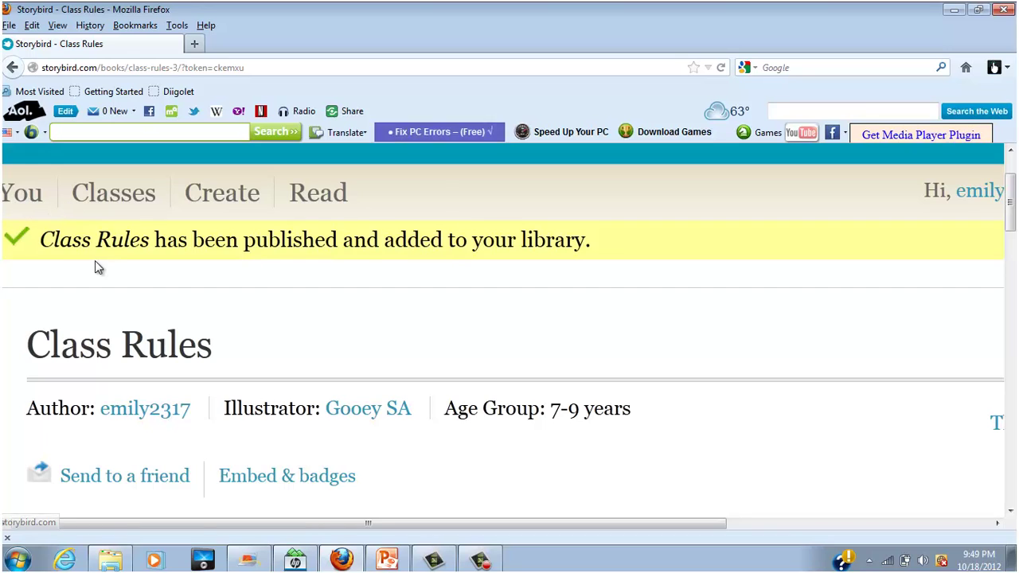
{"action": "left_click", "coordinate": [29, 200]}
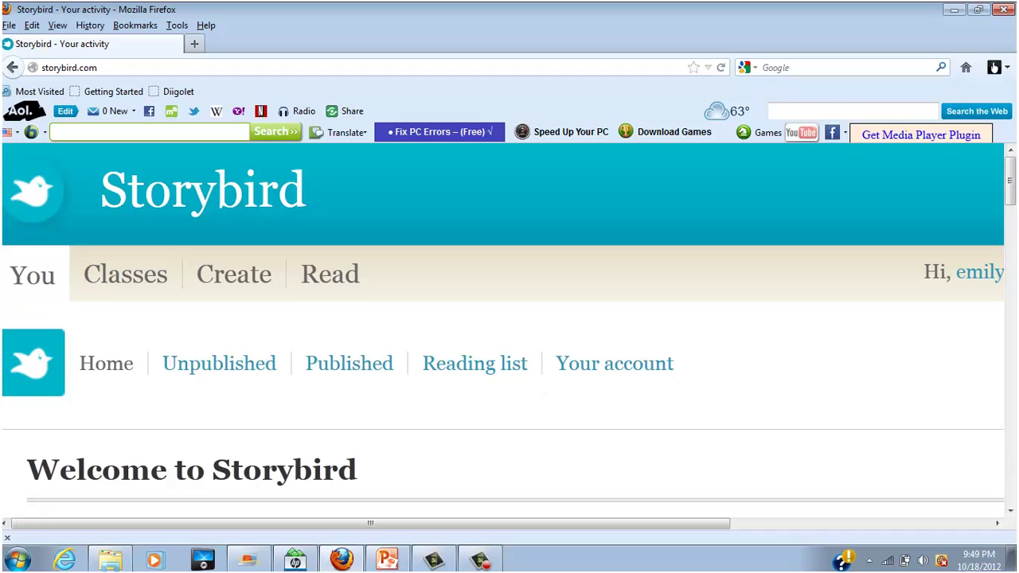
{"action": "left_click", "coordinate": [1010, 510]}
{"action": "left_click_drag", "start_coordinate": [1010, 510], "coordinate": [1010, 510]}
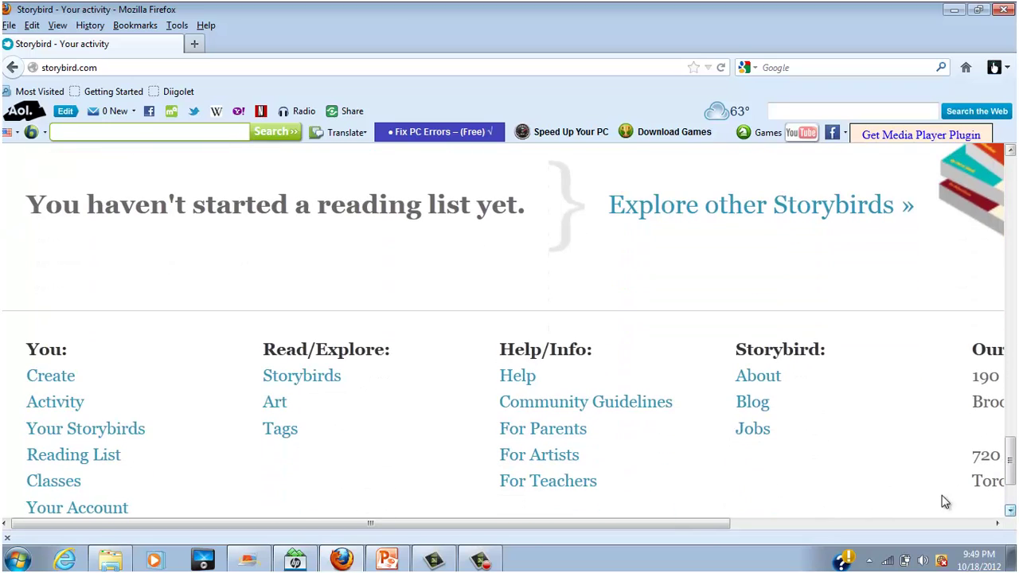
Browse the public Storybirds, choose "An Unlikely Friend", and open it in the full-screen reader.
{"action": "left_click", "coordinate": [316, 384]}
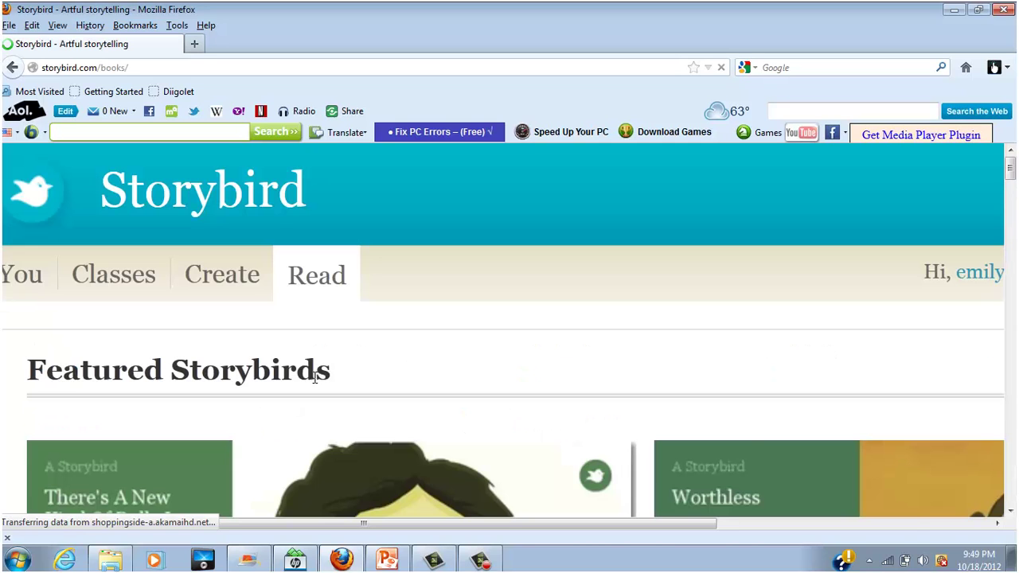
{"action": "left_click_drag", "start_coordinate": [1010, 510], "coordinate": [1010, 510]}
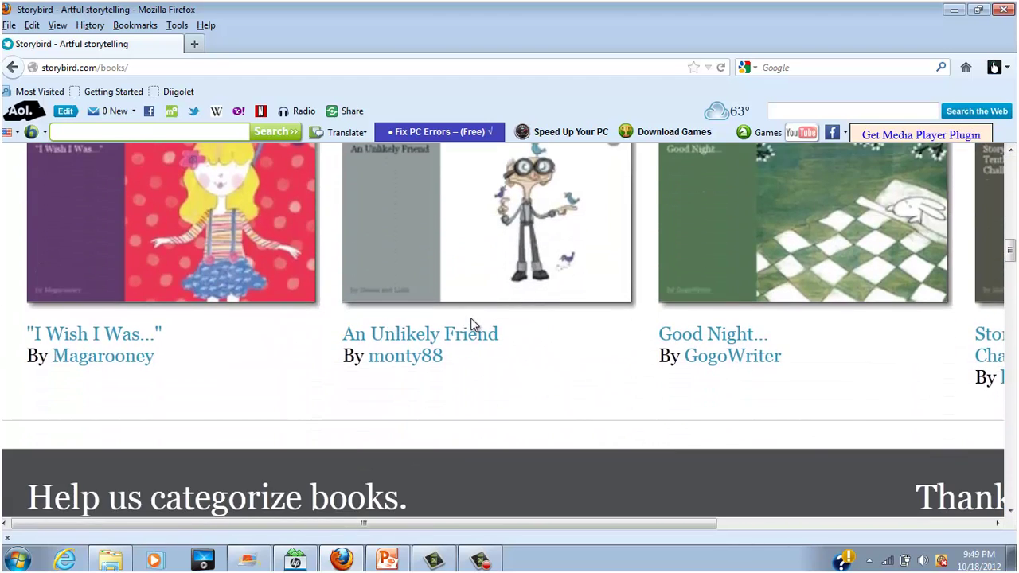
{"action": "left_click", "coordinate": [473, 216]}
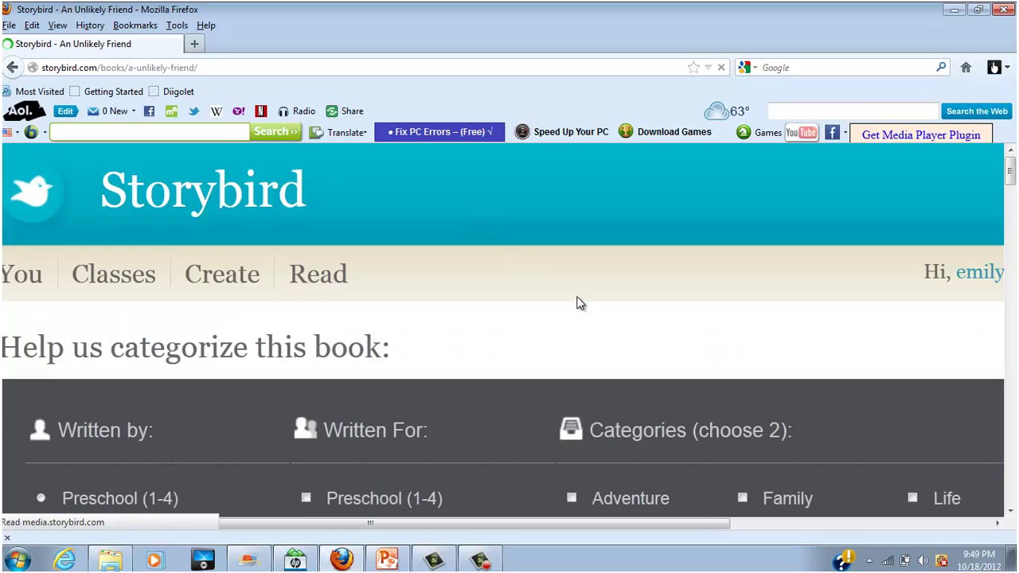
{"action": "scroll", "coordinate": [1013, 501], "scroll_direction": "down", "scroll_amount": 7}
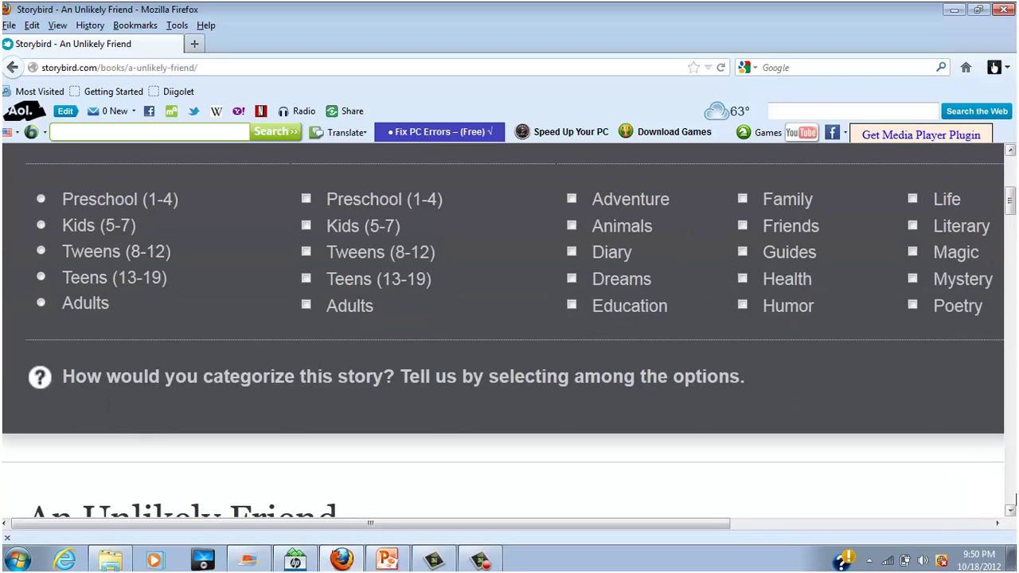
{"action": "left_click", "coordinate": [1010, 513]}
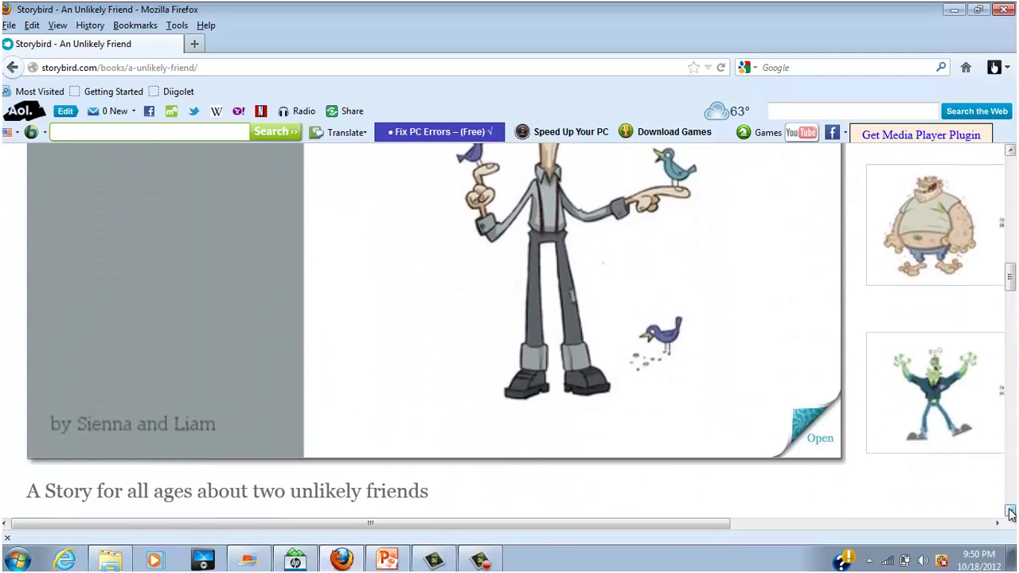
{"action": "left_click", "coordinate": [822, 441]}
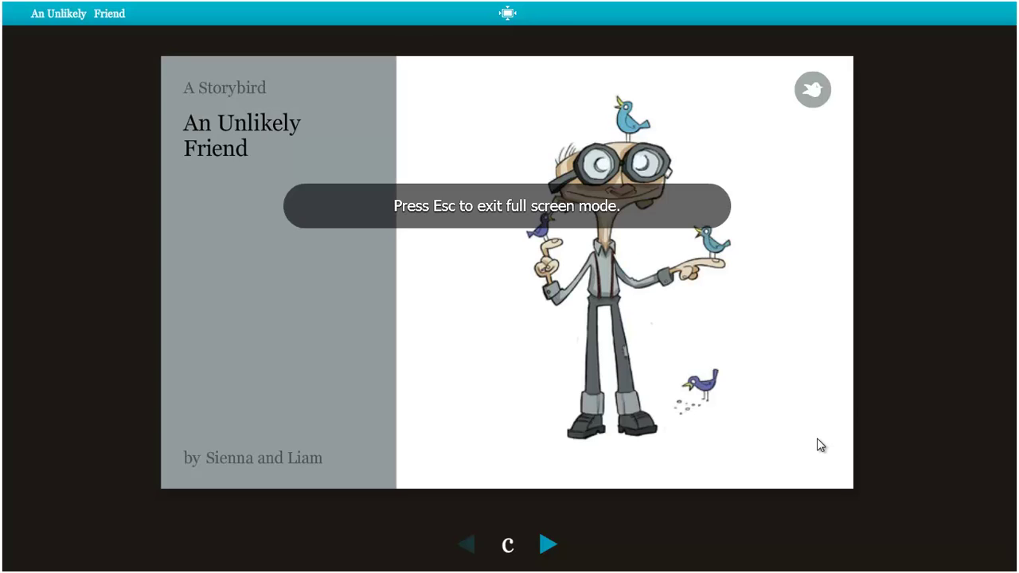
Read through "An Unlikely Friend" page by page, from the cover to the end screen.
{"action": "left_click", "coordinate": [548, 546]}
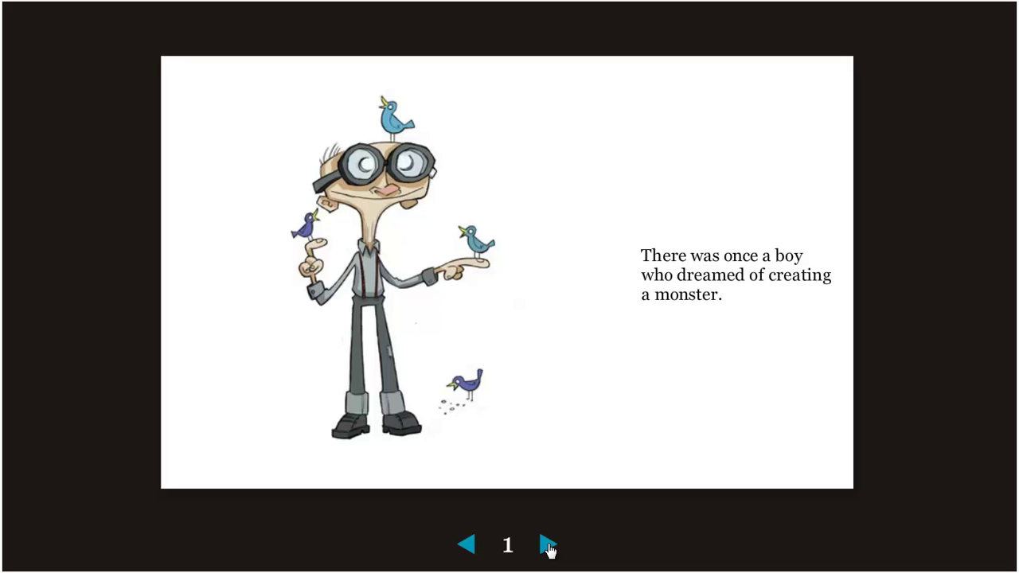
{"action": "left_click", "coordinate": [549, 546]}
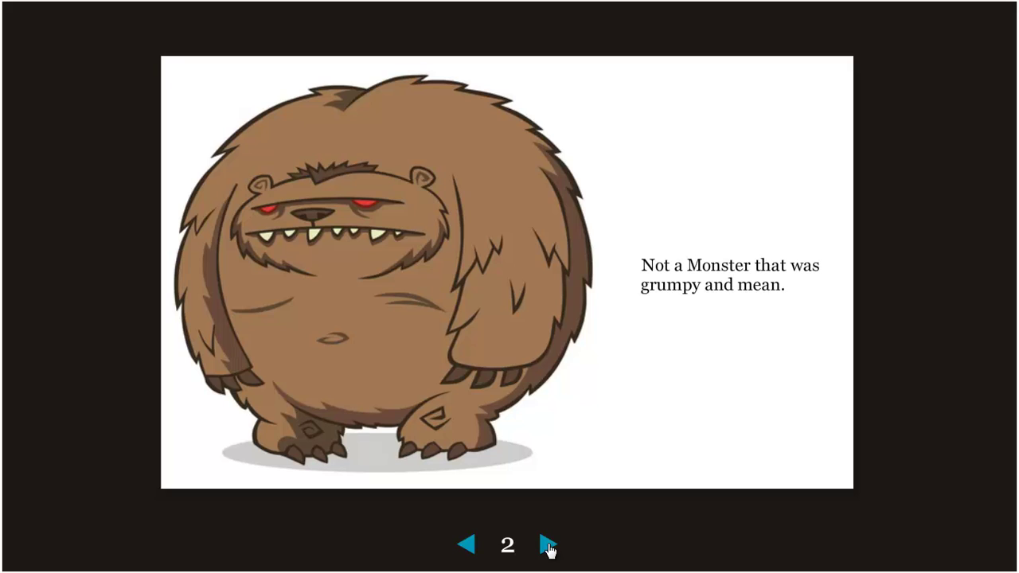
{"action": "left_click", "coordinate": [548, 546]}
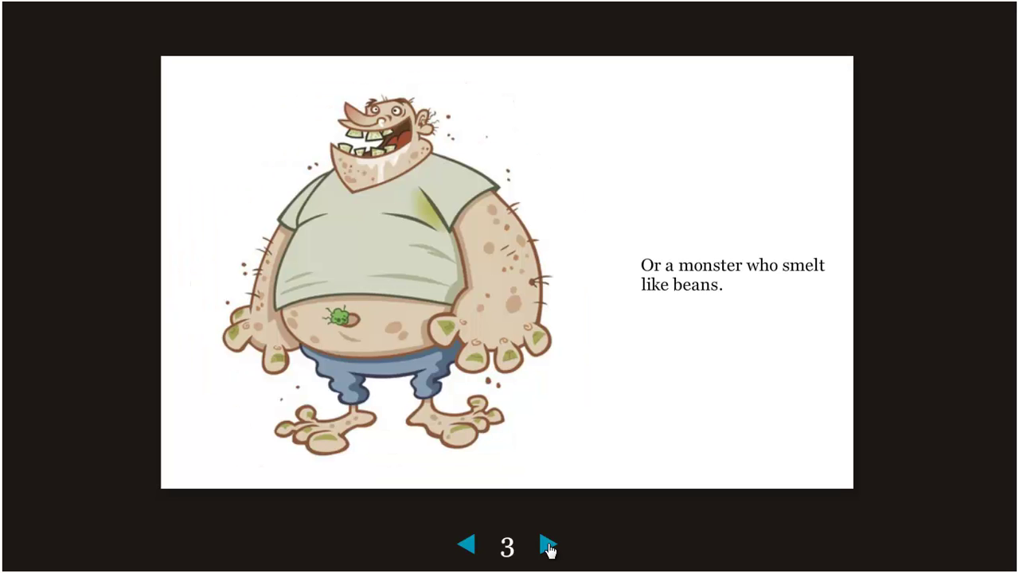
{"action": "left_click", "coordinate": [549, 546]}
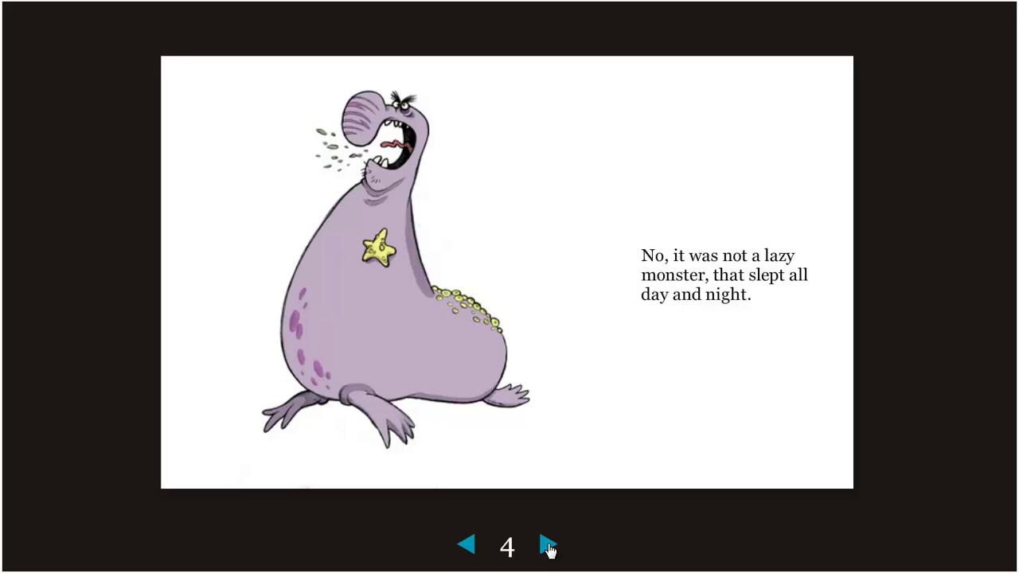
{"action": "left_click", "coordinate": [548, 546]}
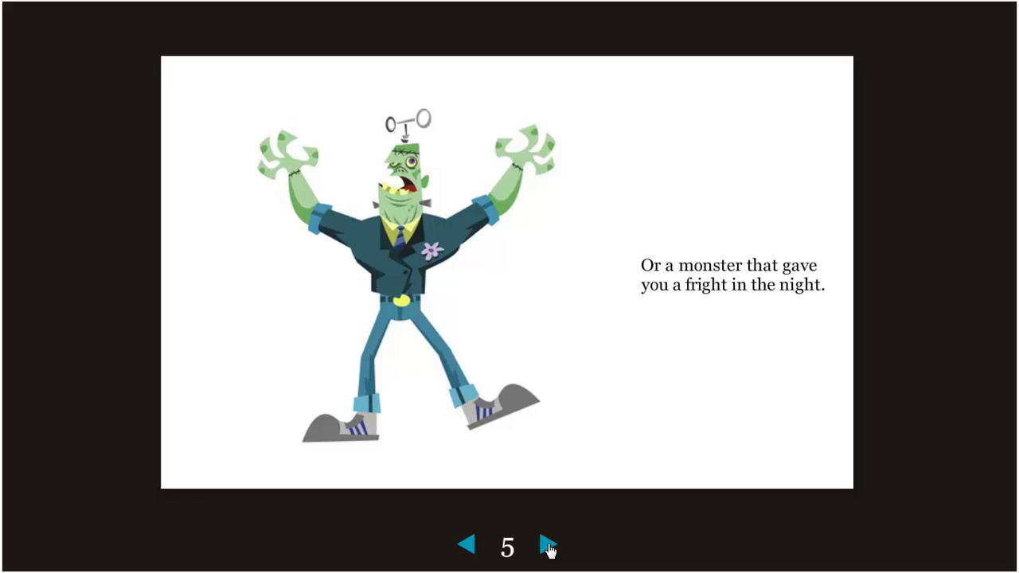
{"action": "left_click", "coordinate": [548, 545]}
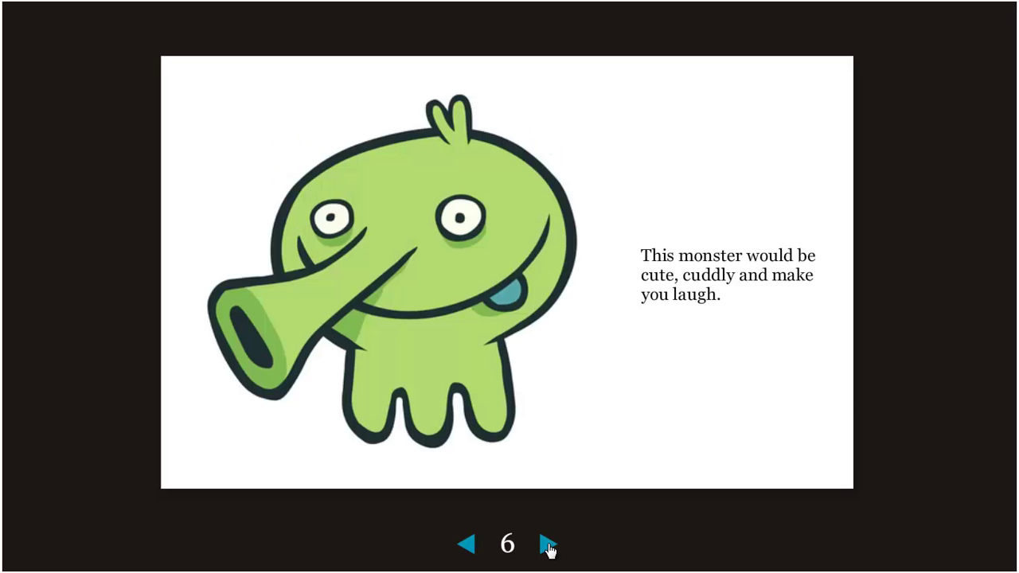
{"action": "left_click", "coordinate": [548, 546]}
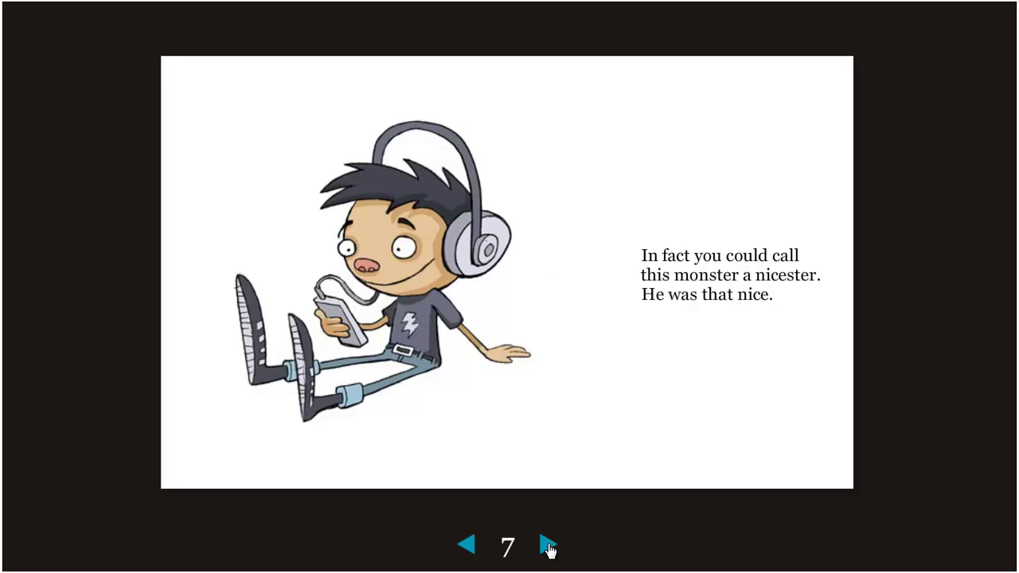
{"action": "left_click", "coordinate": [548, 546]}
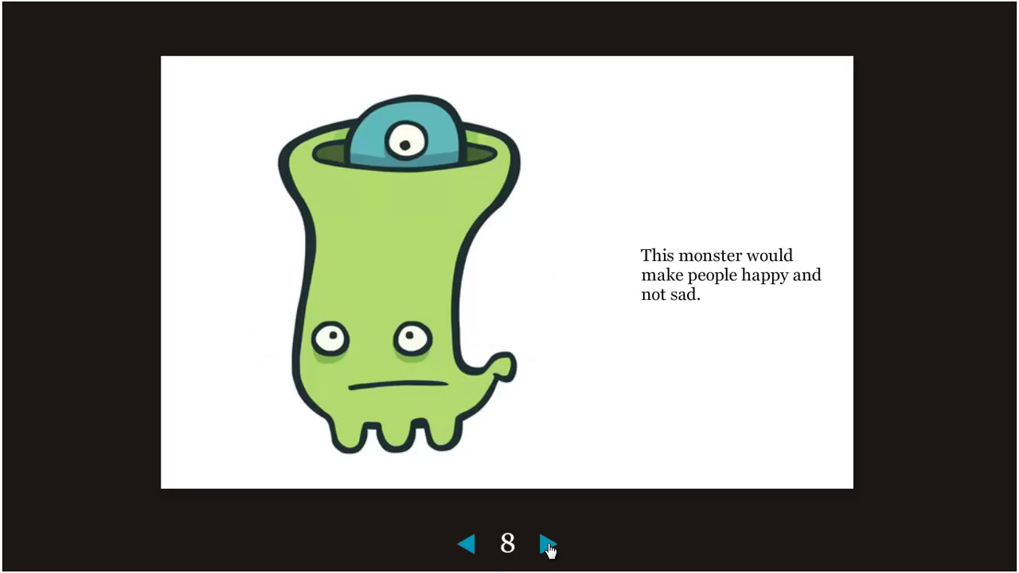
{"action": "left_click", "coordinate": [549, 546]}
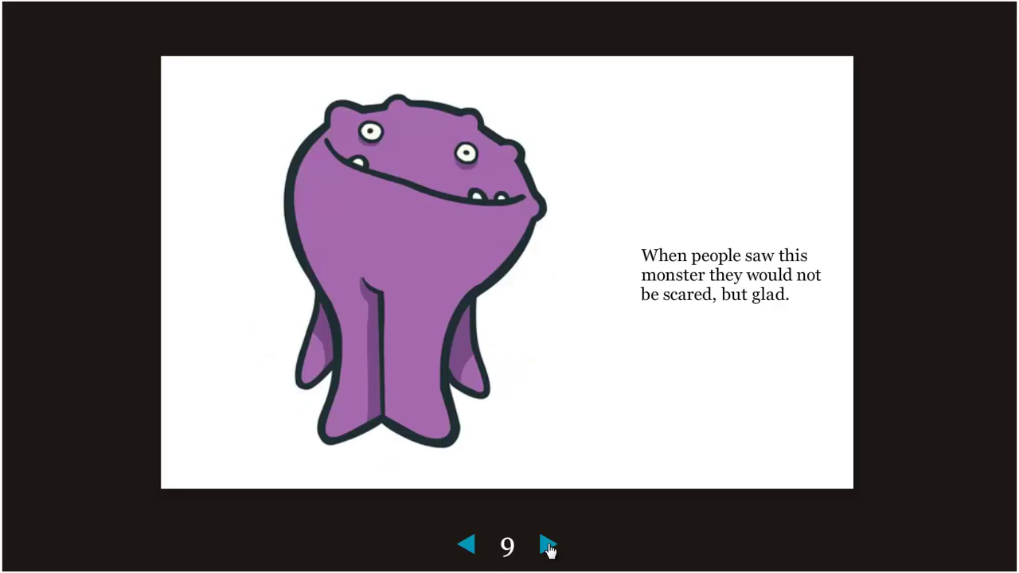
{"action": "left_click", "coordinate": [548, 546]}
{"action": "left_click", "coordinate": [548, 546]}
{"action": "left_click", "coordinate": [549, 546]}
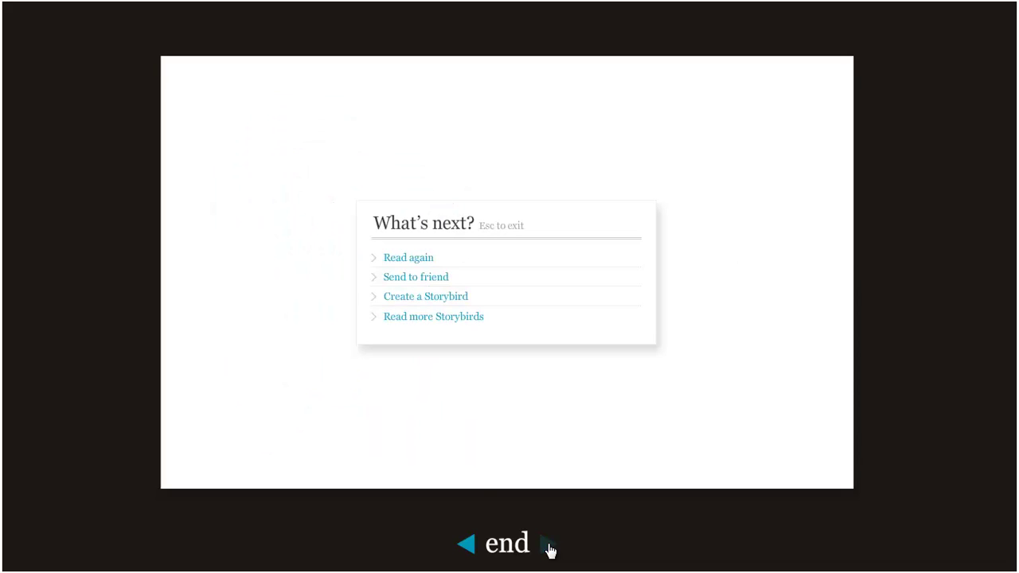